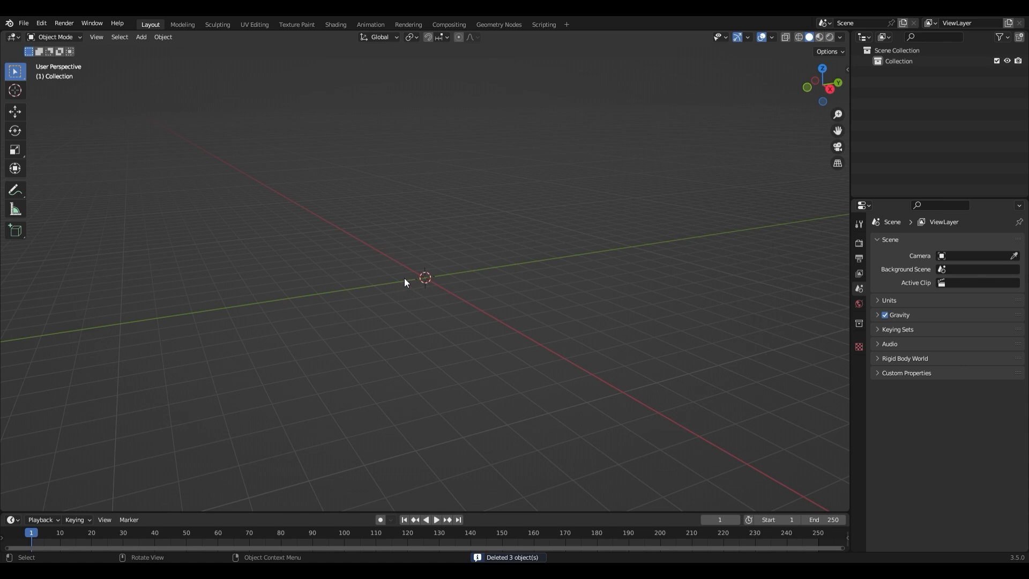
# Add a NURBS path at the world origin and show it in the top orthographic view
pyautogui.hotkey('shift', 'a')
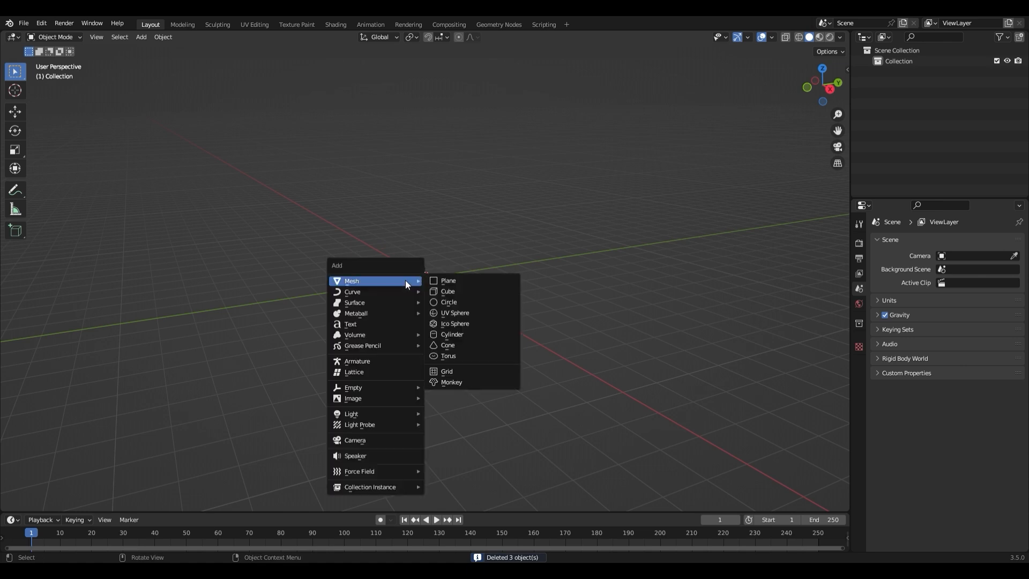
pyautogui.moveTo(354, 291)
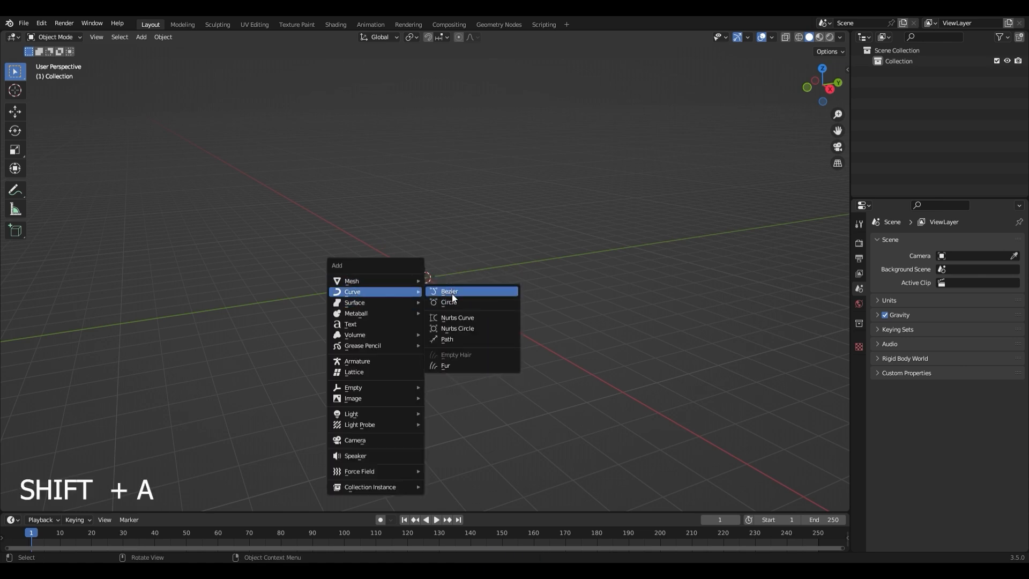
pyautogui.click(452, 337)
pyautogui.moveTo(458, 292); pyautogui.dragTo(461, 323, button='middle')
pyautogui.scroll(3, 460, 320)
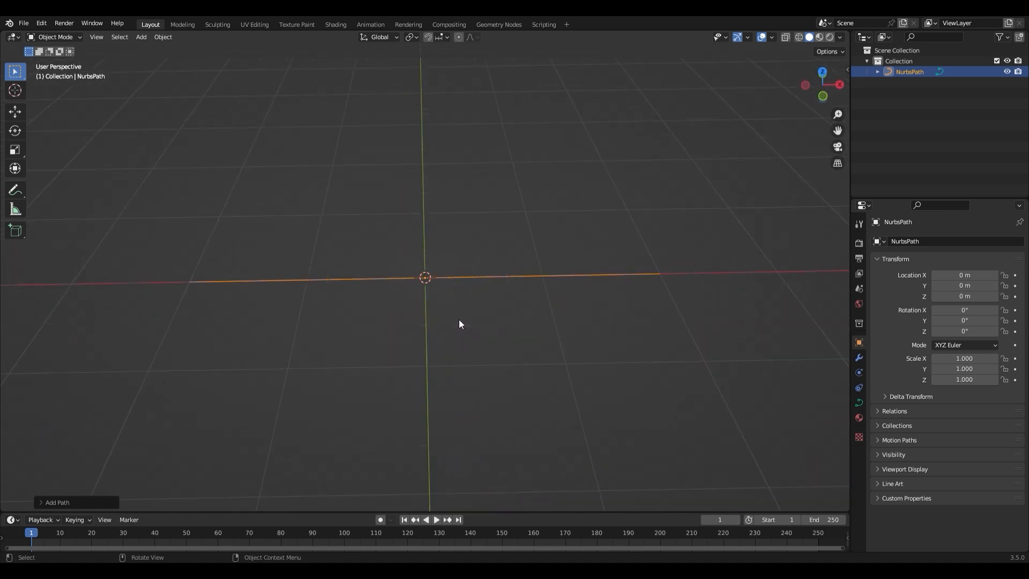
pyautogui.scroll(-2, 459, 320)
pyautogui.press('KP_7')
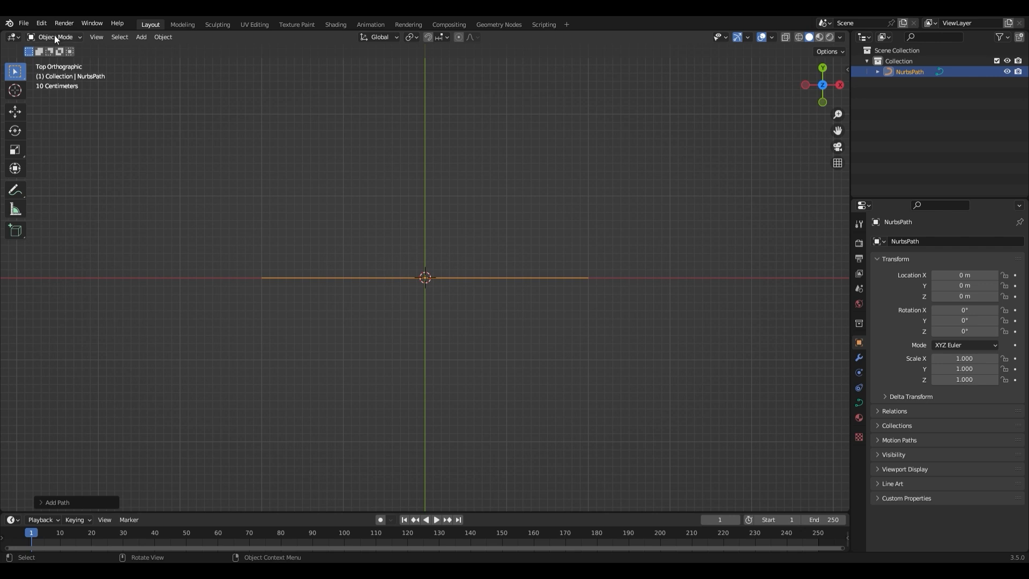
# In Edit Mode, move all the path's control points along negative X until its end point sits at the origin
pyautogui.click(56, 61)
pyautogui.moveTo(221, 191); pyautogui.dragTo(654, 383)
pyautogui.click(15, 112)
pyautogui.moveTo(477, 286); pyautogui.dragTo(311, 278)
pyautogui.scroll(5, 409, 324)
pyautogui.moveTo(497, 311); pyautogui.dragTo(432, 283)
pyautogui.scroll(-16, 413, 290)
pyautogui.scroll(2, 380, 281)
# Move the path's control points beyond the origin upward in Y so the line bends away from the X axis
pyautogui.moveTo(262, 245); pyautogui.dragTo(414, 335)
pyautogui.moveTo(348, 281); pyautogui.dragTo(351, 258)
pyautogui.moveTo(277, 209); pyautogui.dragTo(376, 290)
pyautogui.moveTo(339, 255); pyautogui.dragTo(366, 206)
pyautogui.moveTo(323, 167); pyautogui.dragTo(346, 187)
pyautogui.click(336, 181)
# Reposition the individual control points so the path rises steeply and bends over toward negative X at its upper end
pyautogui.scroll(3, 418, 248)
pyautogui.click(370, 155)
pyautogui.moveTo(370, 155); pyautogui.dragTo(336, 171)
pyautogui.moveTo(379, 241); pyautogui.dragTo(347, 244)
pyautogui.moveTo(327, 143); pyautogui.dragTo(350, 176)
pyautogui.moveTo(340, 177); pyautogui.dragTo(358, 233)
pyautogui.moveTo(330, 161); pyautogui.dragTo(359, 203)
pyautogui.moveTo(317, 98); pyautogui.dragTo(351, 111)
pyautogui.moveTo(279, 79); pyautogui.dragTo(302, 95)
# Extrude further control points from the path's free end to form an inward curl, and return to Object Mode
pyautogui.press('e')
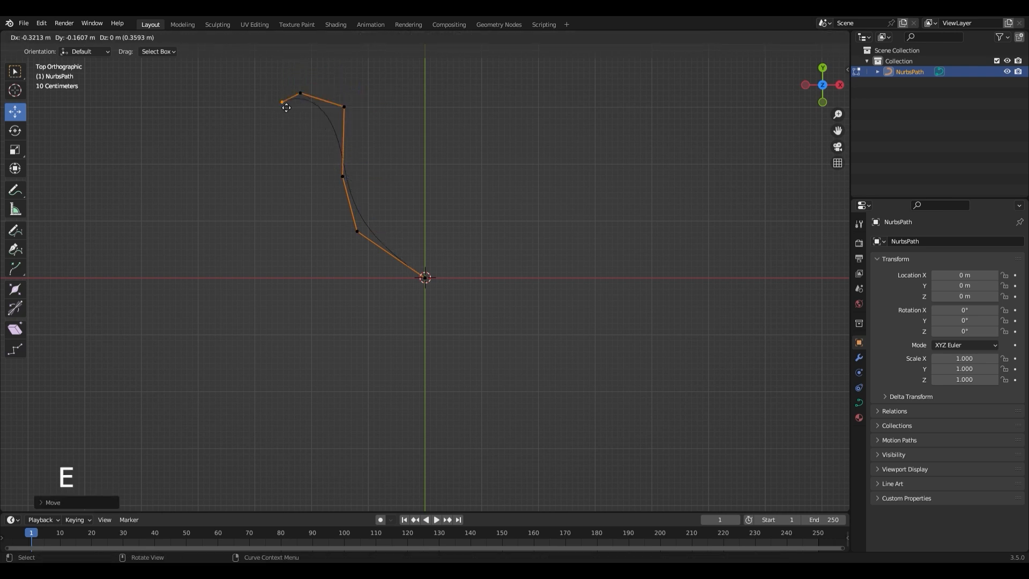
pyautogui.click(270, 132)
pyautogui.press('e')
pyautogui.click(289, 163)
pyautogui.press('e')
pyautogui.click(309, 171)
pyautogui.press('e')
pyautogui.click(324, 192)
pyautogui.press('e')
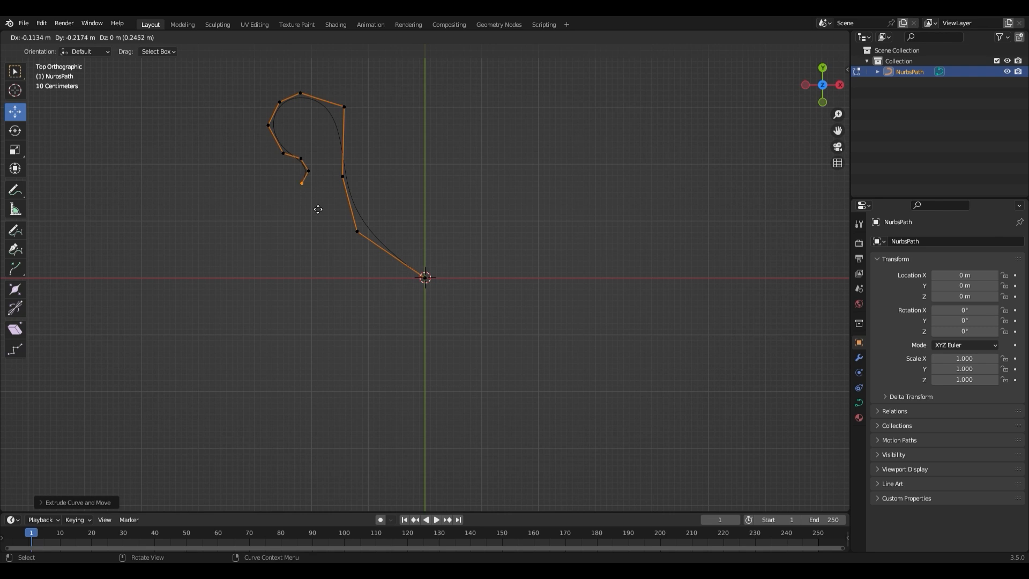
pyautogui.click(318, 209)
pyautogui.click(15, 71)
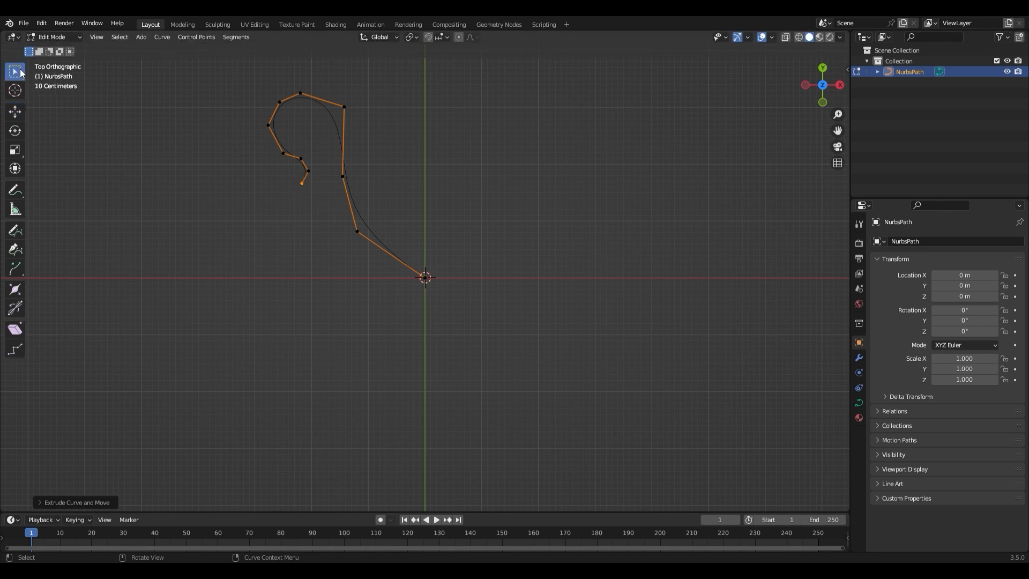
pyautogui.click(346, 170)
pyautogui.click(62, 37)
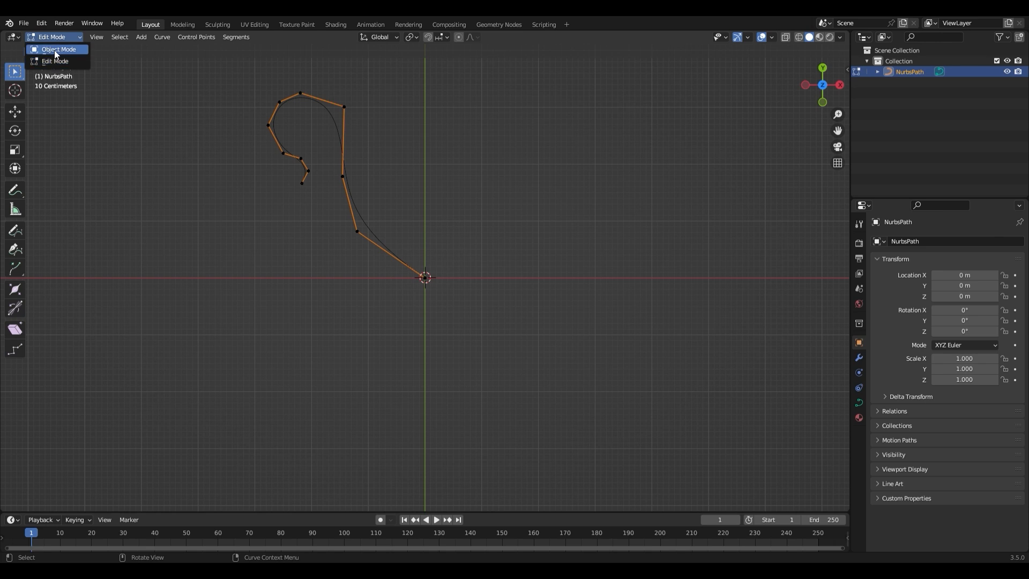
pyautogui.click(56, 50)
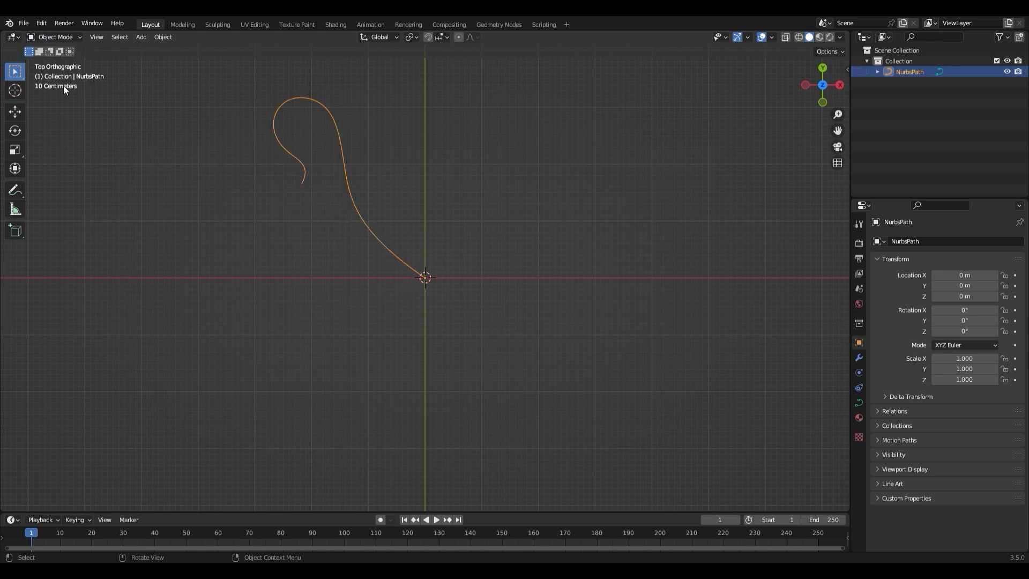
# Subdivide the path segment next to the origin, shift the new point outward for a rounder bend, and return to Object Mode
pyautogui.click(51, 61)
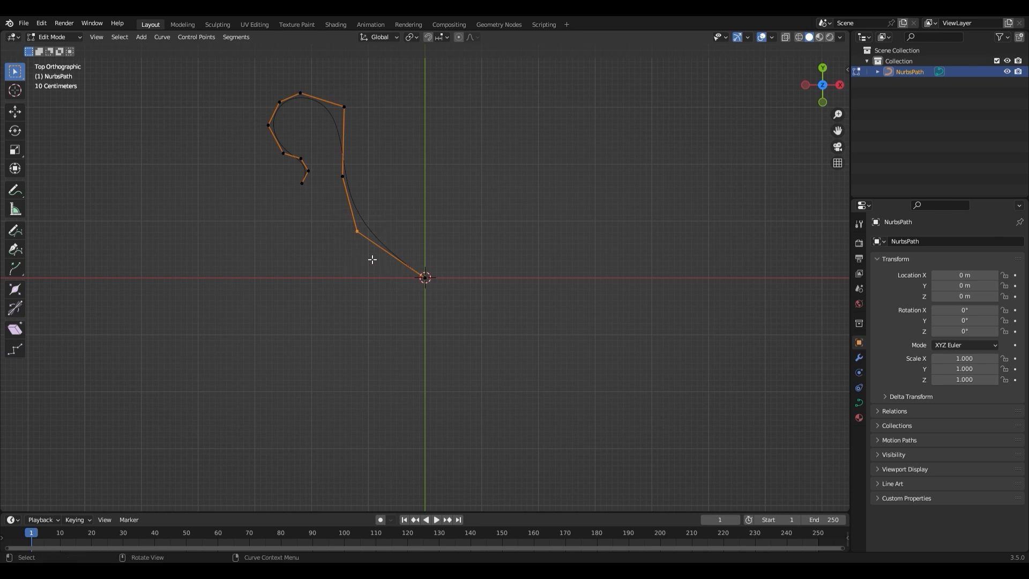
pyautogui.moveTo(449, 296); pyautogui.dragTo(347, 214)
pyautogui.rightClick(398, 266)
pyautogui.click(350, 260)
pyautogui.moveTo(372, 235)
pyautogui.mouseDown()
pyautogui.moveTo(398, 264)
pyautogui.moveTo(356, 236)
pyautogui.mouseUp()
pyautogui.click(21, 111)
pyautogui.click(57, 37)
pyautogui.click(55, 49)
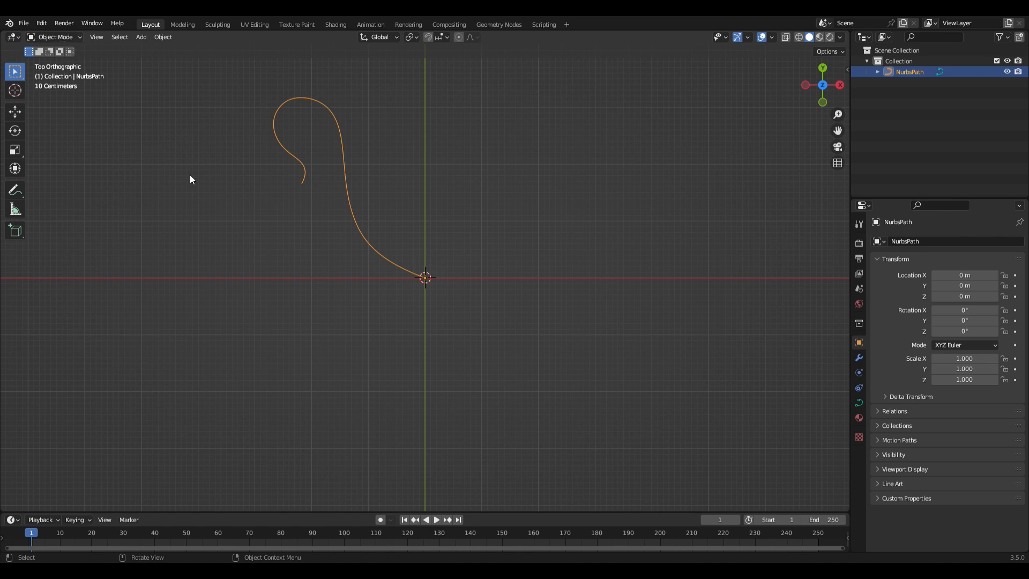
# Add a Bezier circle at the origin and scale it down to a small tube profile
pyautogui.hotkey('shift', 'a')
pyautogui.moveTo(188, 261)
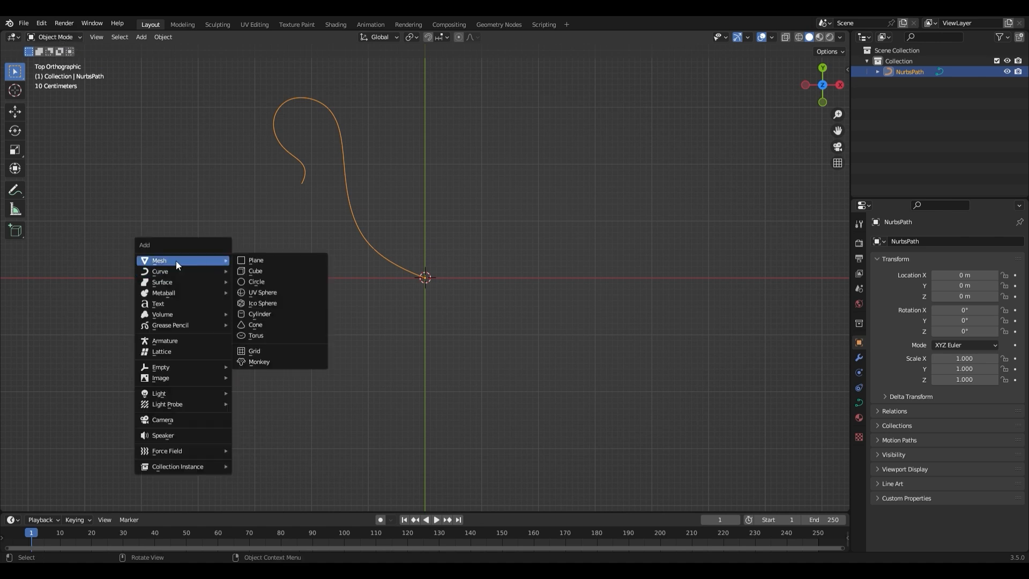
pyautogui.click(258, 283)
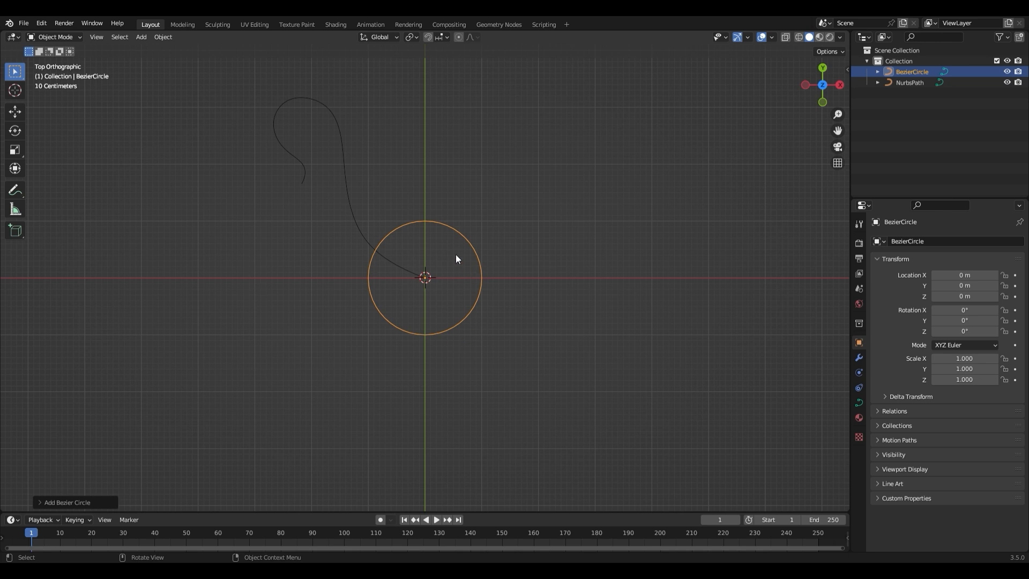
pyautogui.click(456, 229)
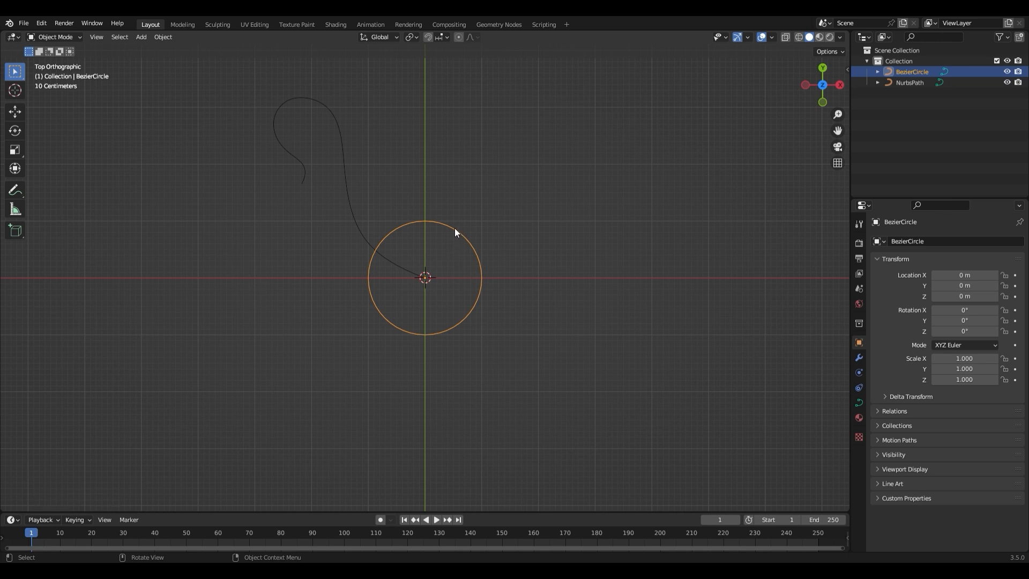
pyautogui.press('s')
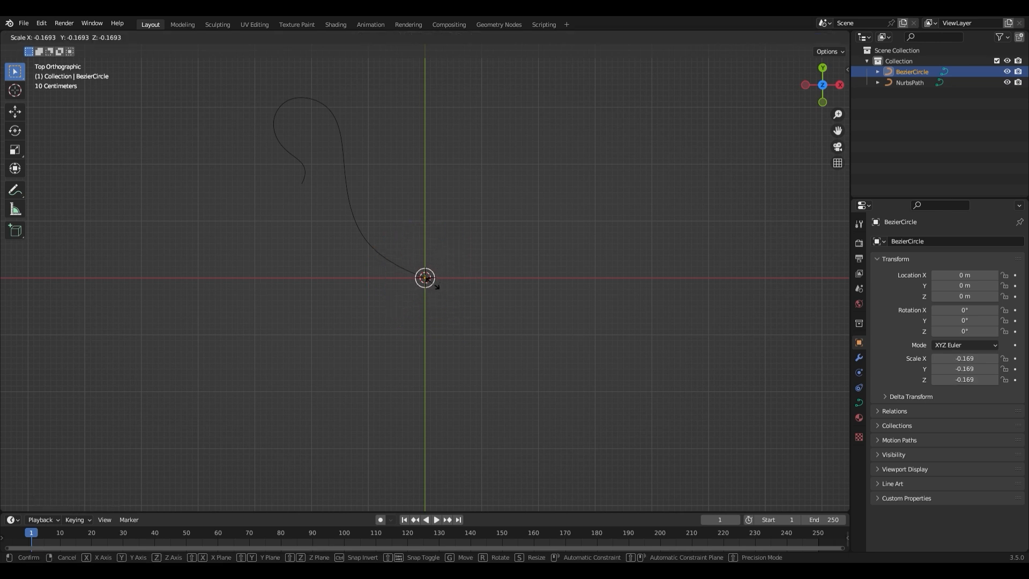
pyautogui.click(434, 289)
# Set the NURBS path's bevel type to Object, using the Bezier circle as its bevel object
pyautogui.click(348, 194)
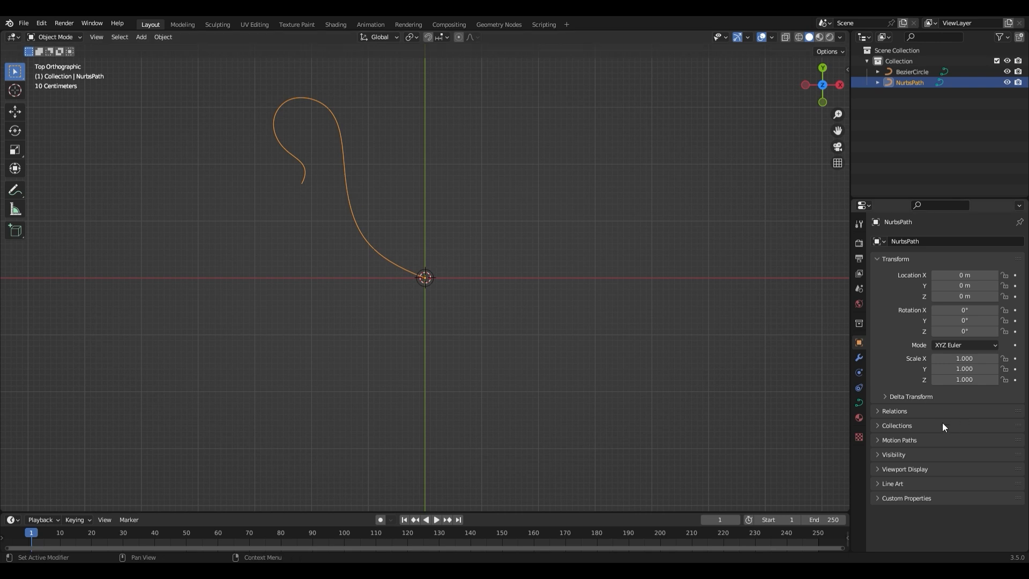
pyautogui.click(860, 403)
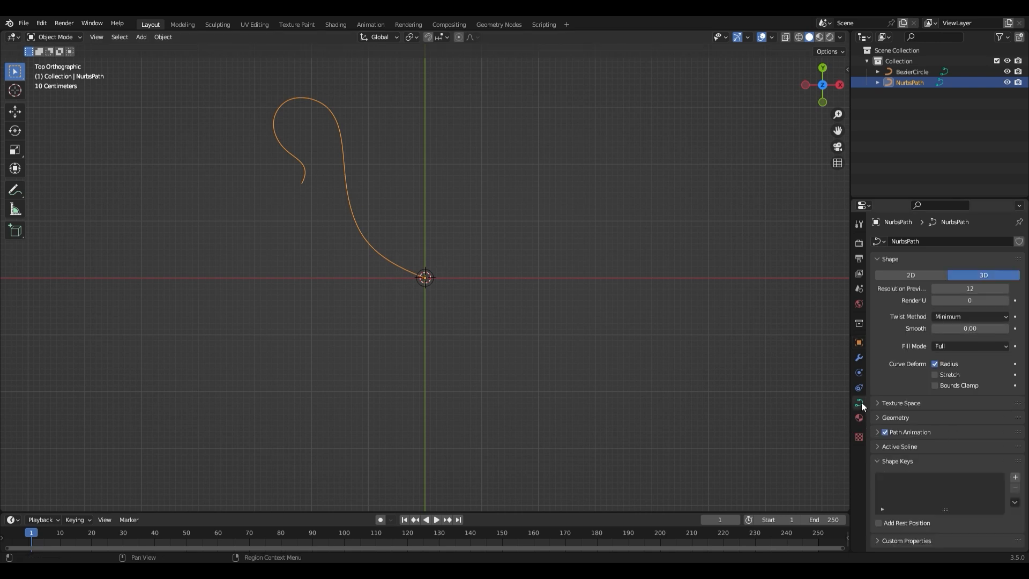
pyautogui.click(879, 417)
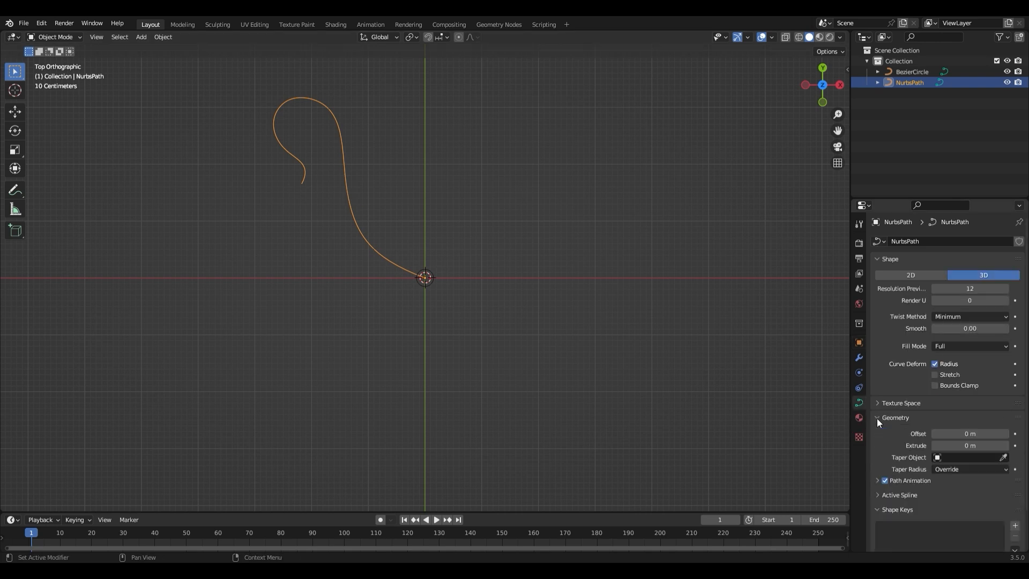
pyautogui.scroll(-4, 956, 456)
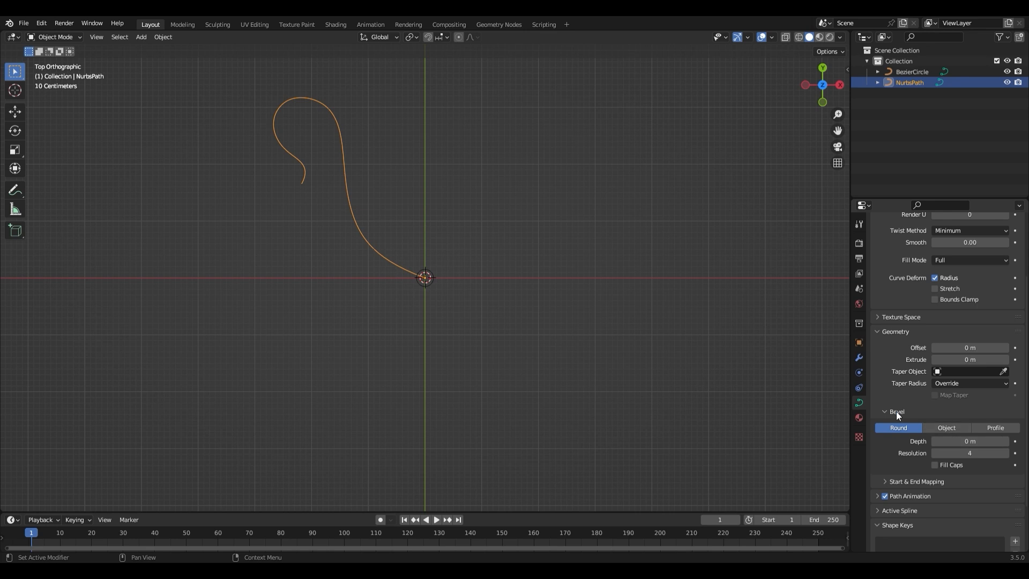
pyautogui.click(945, 428)
pyautogui.click(1004, 442)
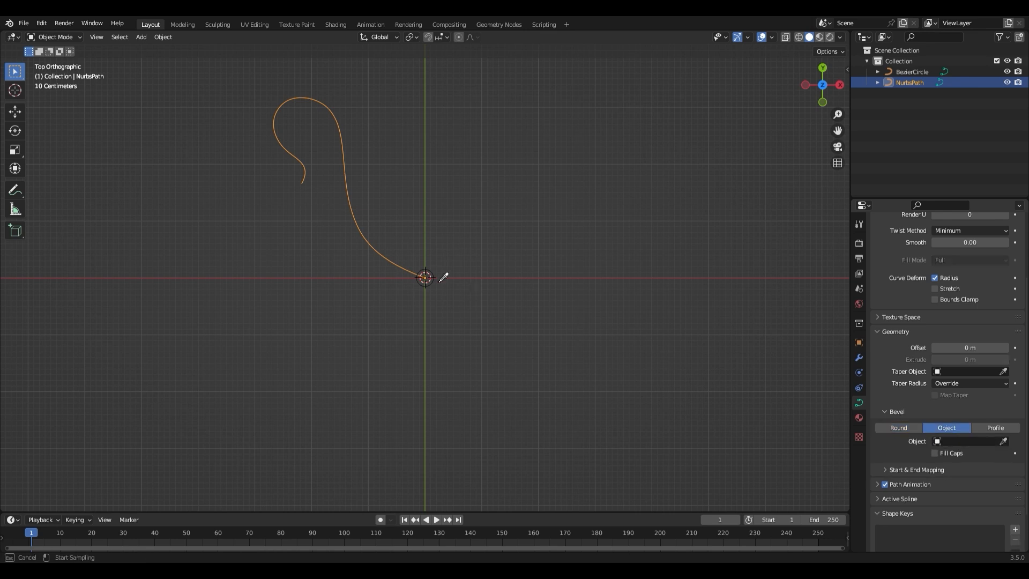
pyautogui.click(430, 270)
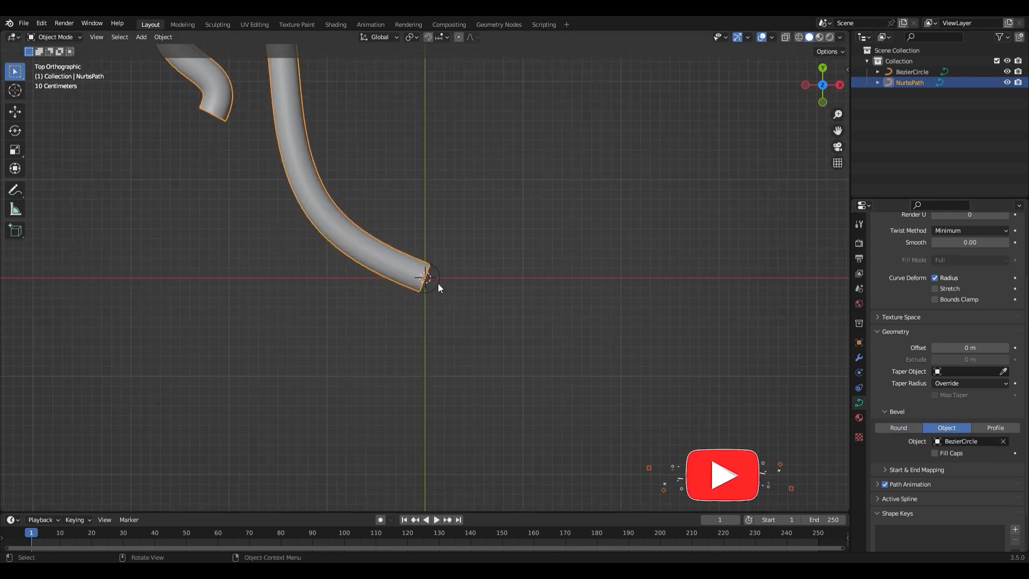
# Move the Bezier circle along positive Y, clear of the path's starting end
pyautogui.click(439, 273)
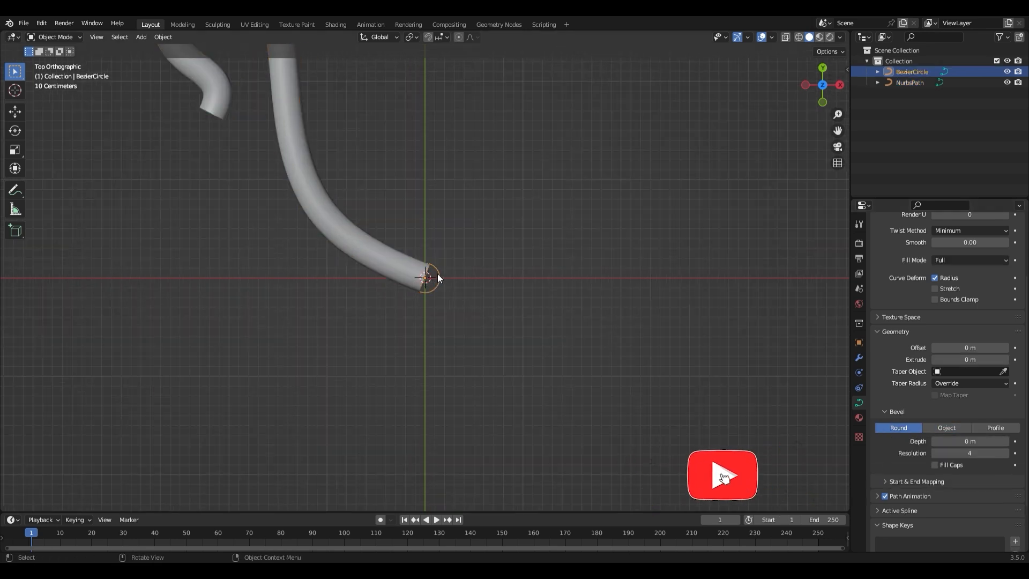
pyautogui.click(14, 112)
pyautogui.moveTo(426, 277); pyautogui.dragTo(426, 221)
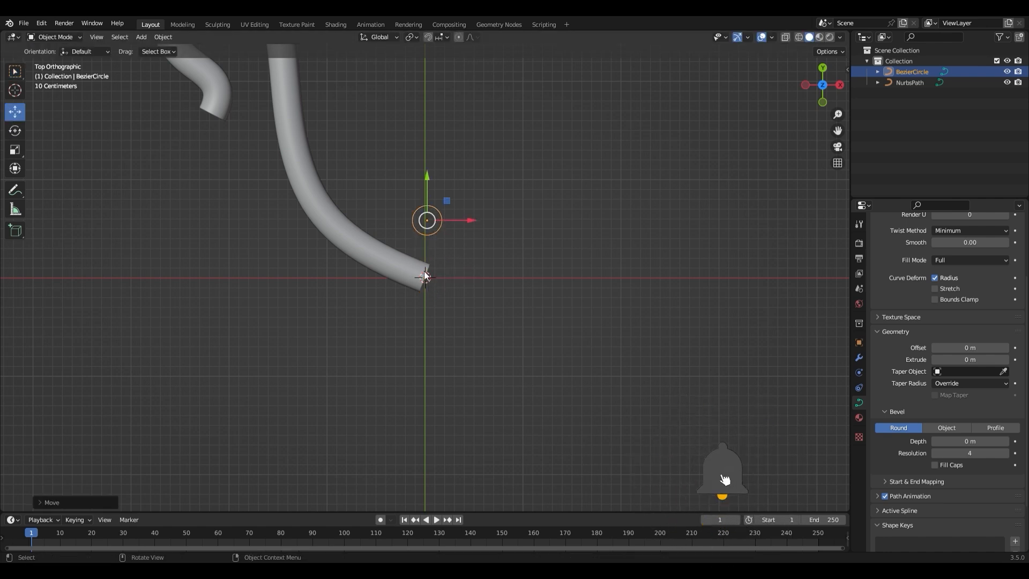
pyautogui.keyDown('alt'); pyautogui.moveTo(532, 223); pyautogui.dragTo(509, 317, button='middle'); pyautogui.keyUp('alt')
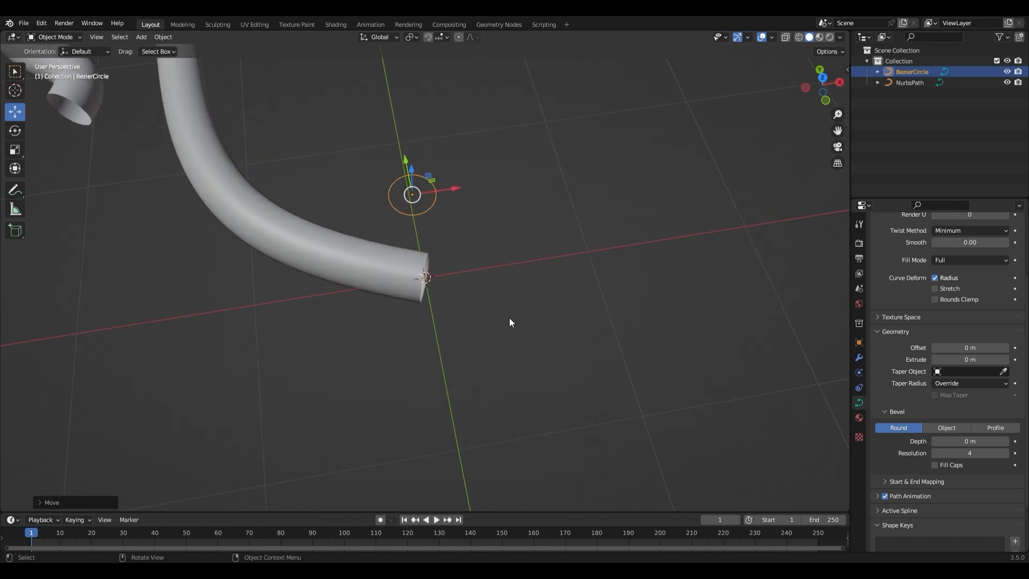
pyautogui.scroll(2, 509, 318)
# In Edit Mode, move the circle's positive-Y point inward along Y to dent the profile into a concave shape
pyautogui.click(55, 61)
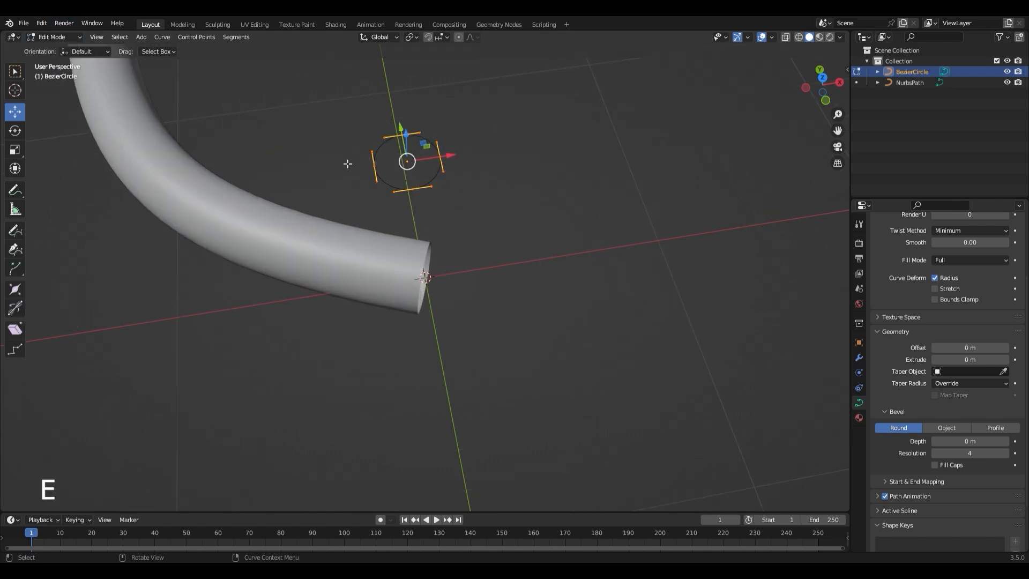
pyautogui.click(410, 147)
pyautogui.moveTo(399, 111); pyautogui.dragTo(406, 135)
pyautogui.moveTo(524, 216); pyautogui.dragTo(548, 278, button='middle')
pyautogui.moveTo(495, 169); pyautogui.dragTo(492, 183)
pyautogui.moveTo(492, 182); pyautogui.dragTo(531, 257, button='middle')
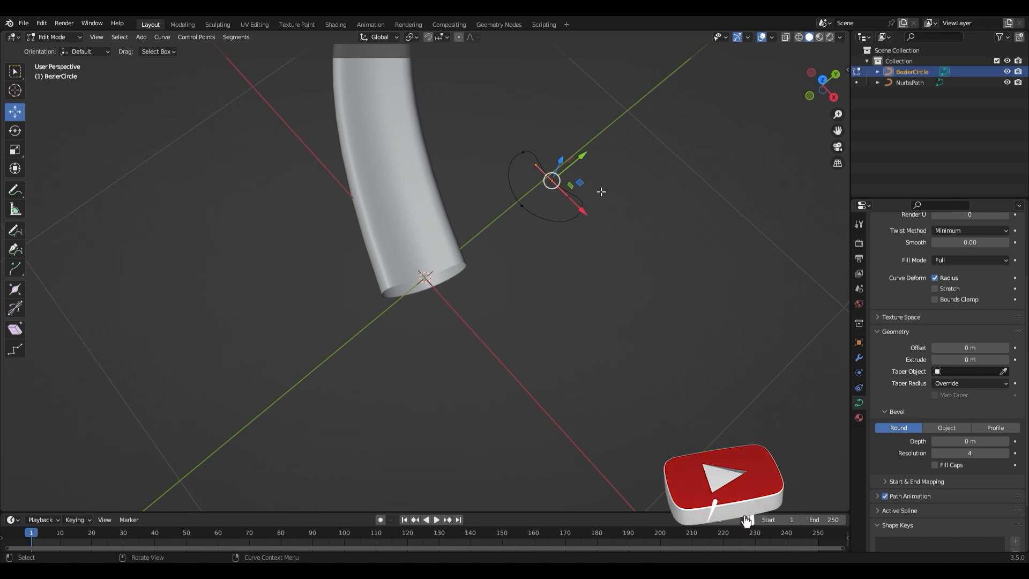
pyautogui.press('KP_7')
pyautogui.moveTo(433, 68); pyautogui.dragTo(441, 85)
pyautogui.moveTo(551, 202); pyautogui.dragTo(578, 300, button='middle')
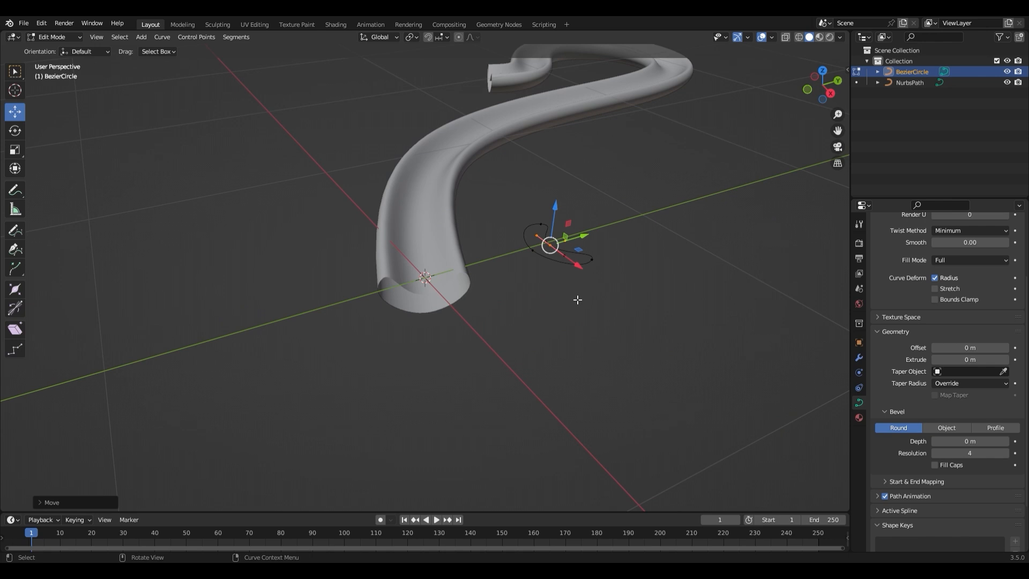
# Move the circle's negative-Y point slightly toward positive Y to flatten the profile, and return to Object Mode
pyautogui.click(535, 252)
pyautogui.moveTo(566, 241); pyautogui.dragTo(575, 239)
pyautogui.scroll(-3, 494, 171)
pyautogui.moveTo(494, 171); pyautogui.dragTo(647, 267, button='middle')
pyautogui.press('KP_7')
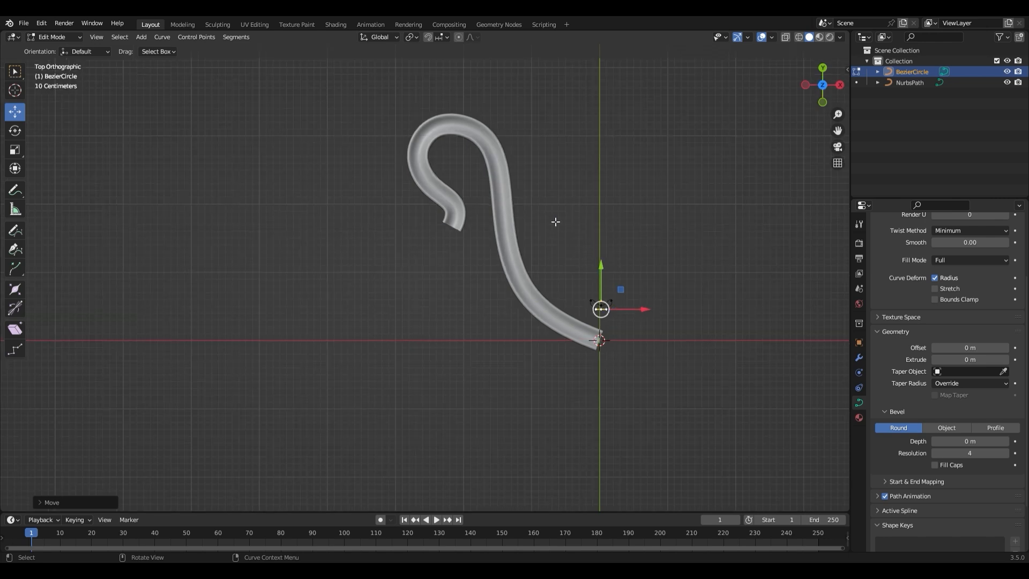
pyautogui.click(55, 48)
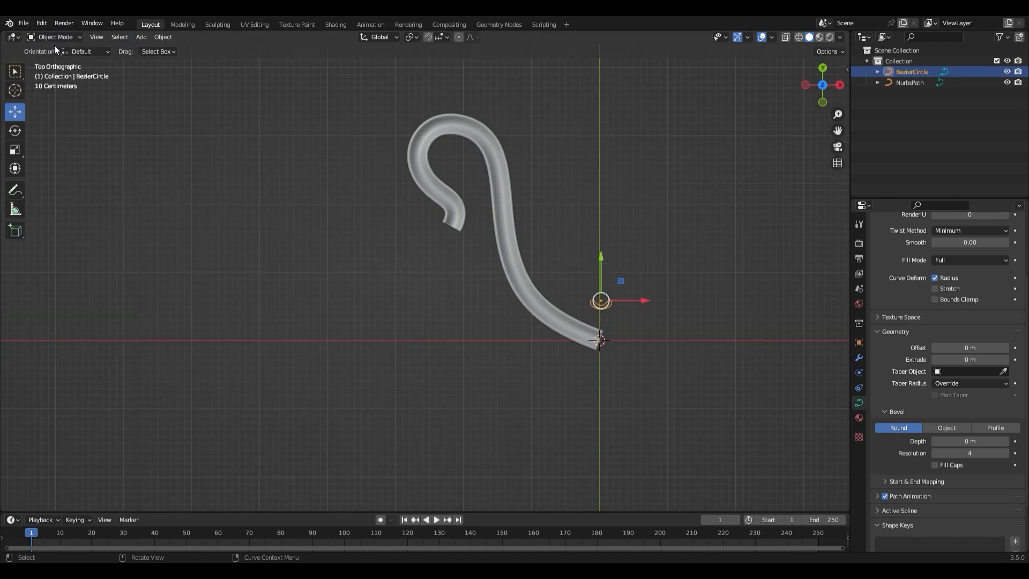
# Edit the NURBS path and fatten it with Shrink/Fatten at the control point on the upper bend's outer corner
pyautogui.click(440, 137)
pyautogui.click(58, 37)
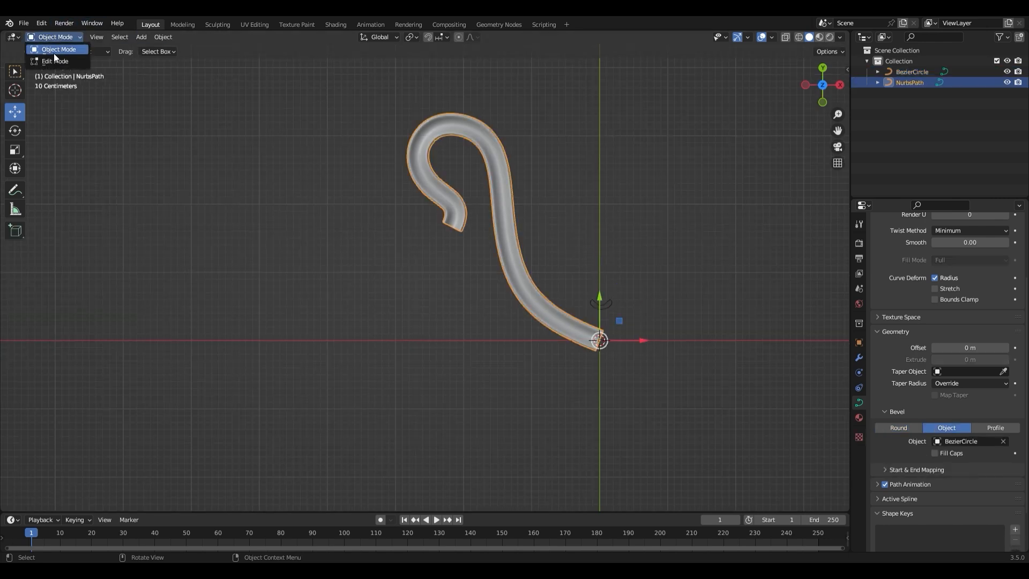
pyautogui.click(52, 58)
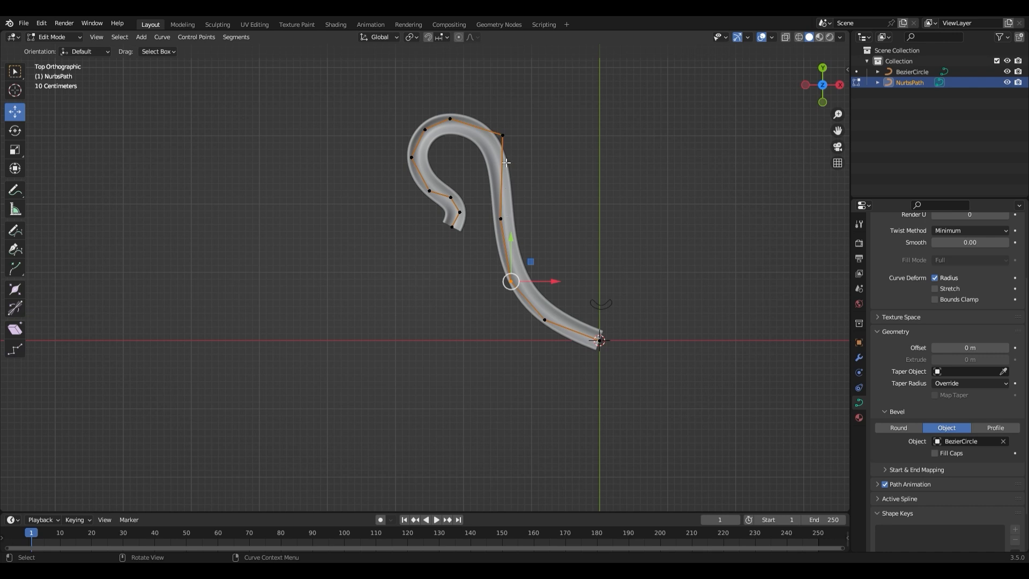
pyautogui.click(498, 128)
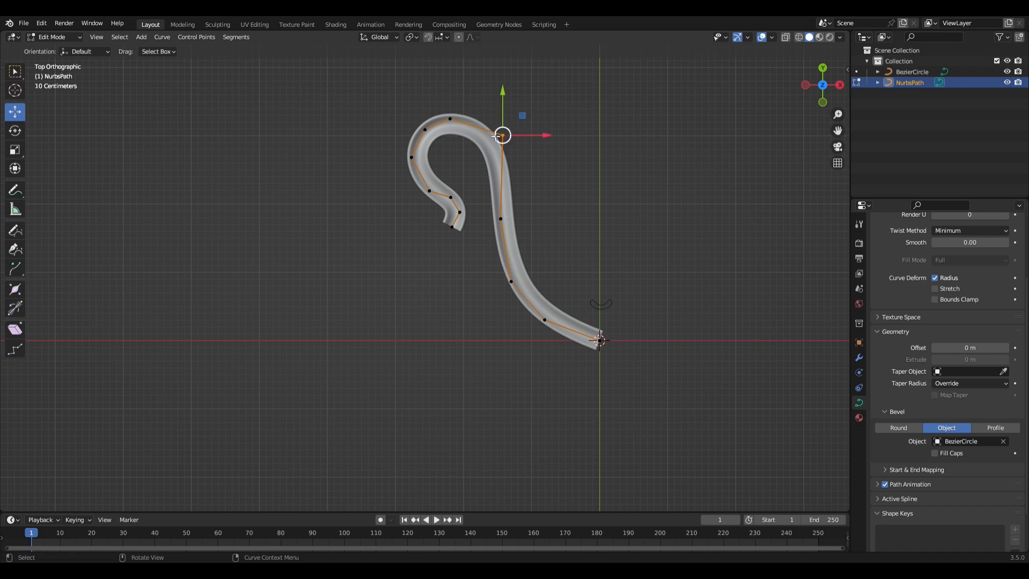
pyautogui.moveTo(495, 129); pyautogui.dragTo(515, 155)
pyautogui.hotkey('ctrl', 'z')
pyautogui.hotkey('alt', 's')
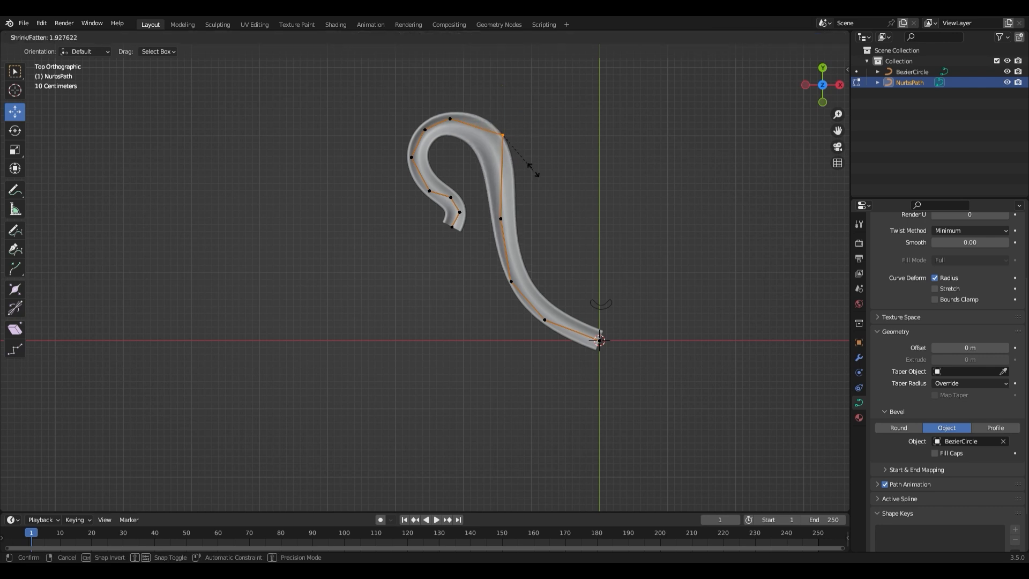
pyautogui.click(557, 191)
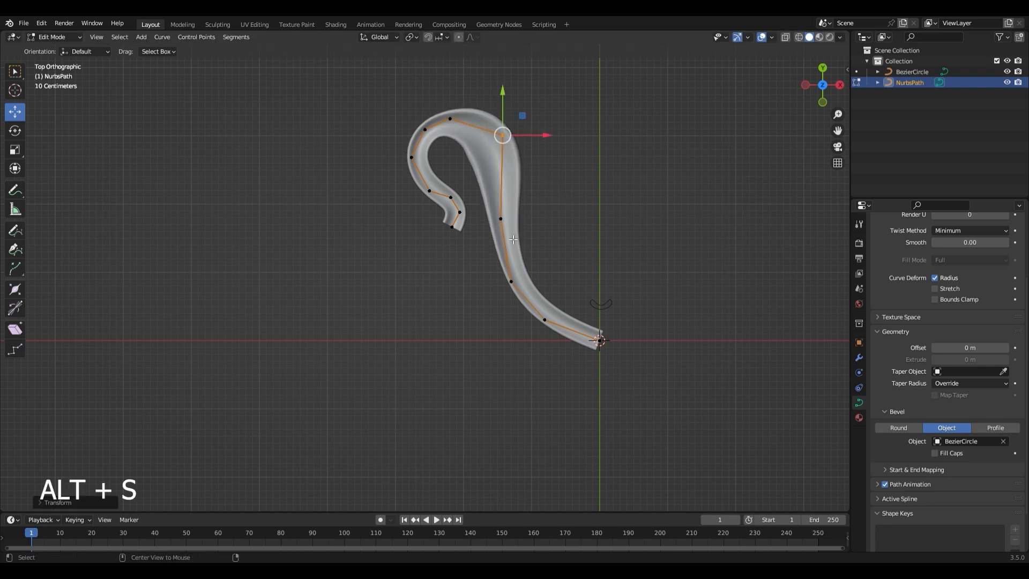
# Fatten the path with Shrink/Fatten at the control point midway along the long stem, below the upper bend
pyautogui.click(503, 221)
pyautogui.hotkey('alt', 's')
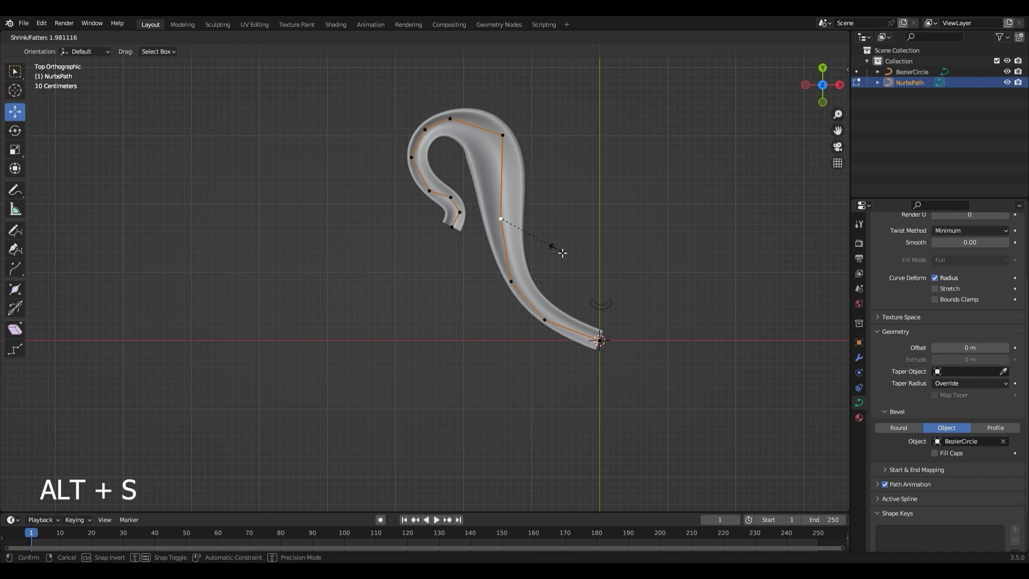
pyautogui.click(561, 251)
# Try to change the strand's thickness by scaling the starting control point and the one next to it
pyautogui.click(600, 340)
pyautogui.press('s')
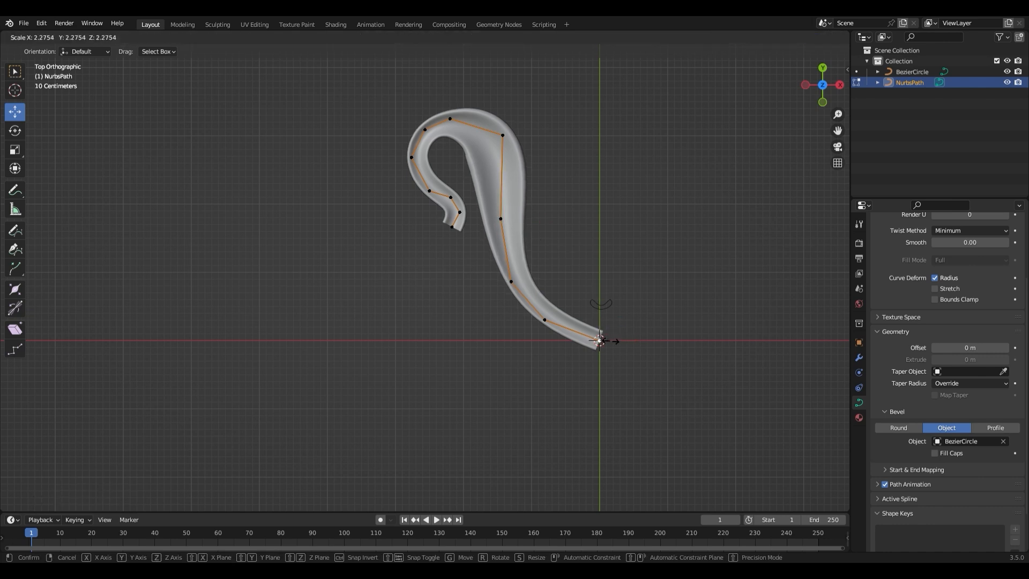
pyautogui.click(609, 310)
pyautogui.click(546, 320)
pyautogui.press('s')
pyautogui.click(518, 290)
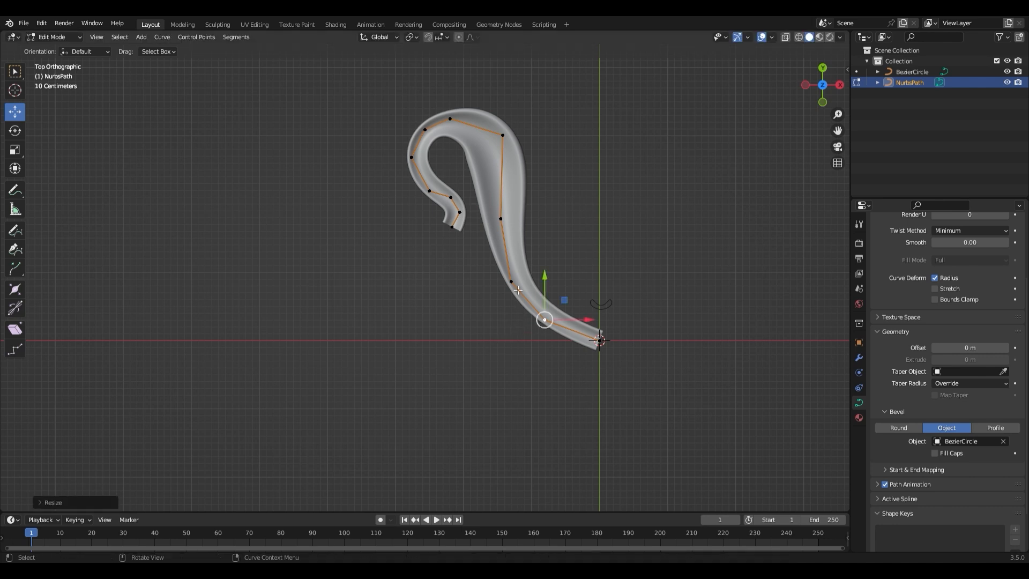
# Use Shrink/Fatten to narrow the curl's end into a tip and thicken the control point at the top of the upper bend
pyautogui.click(459, 233)
pyautogui.hotkey('alt', 's')
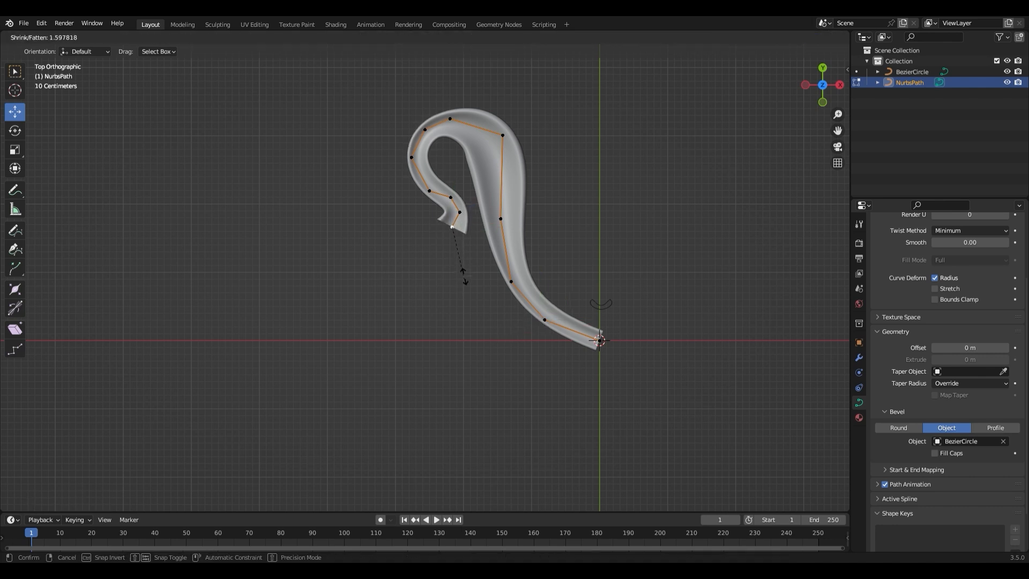
pyautogui.click(457, 231)
pyautogui.click(450, 119)
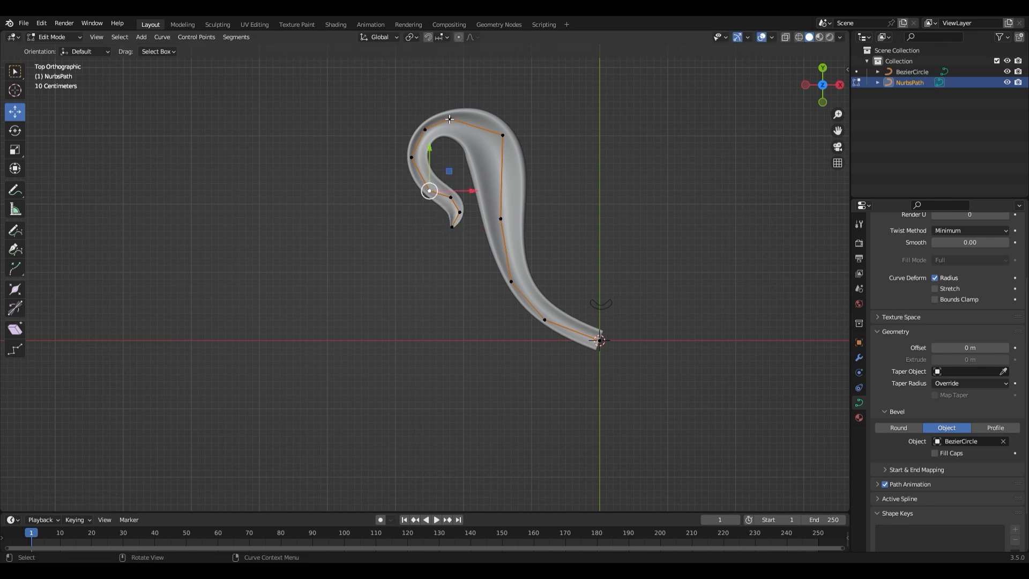
pyautogui.hotkey('alt', 's')
pyautogui.click(465, 141)
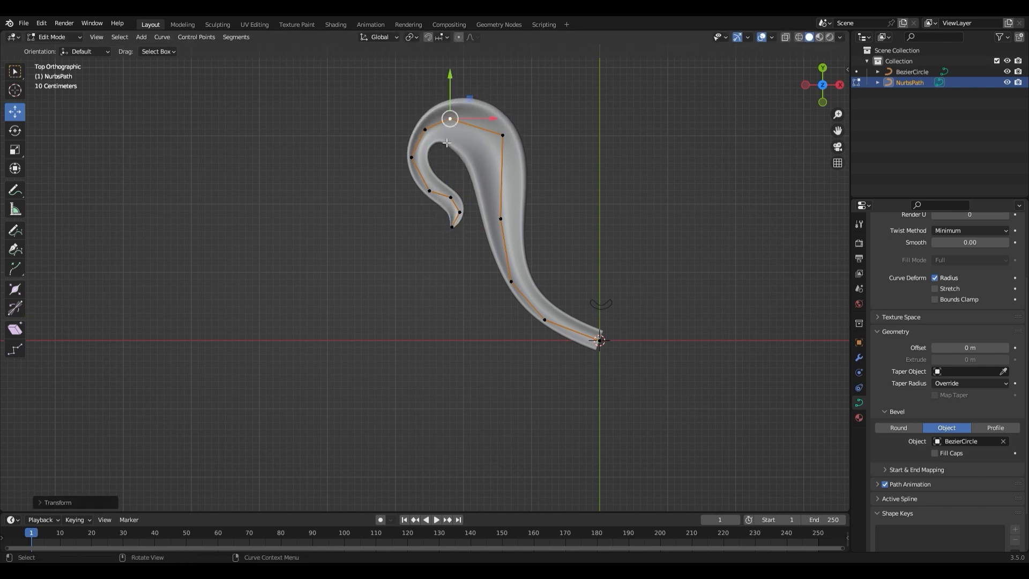
# Fatten the control point just past the top of the upper bend, on the side leading into the curl
pyautogui.click(425, 130)
pyautogui.press('s')
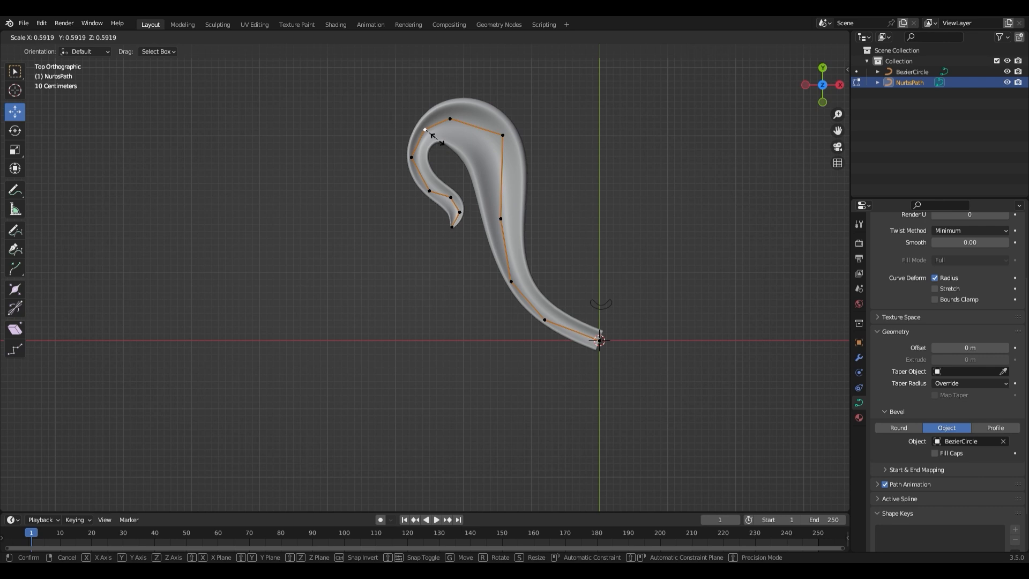
pyautogui.click(424, 127)
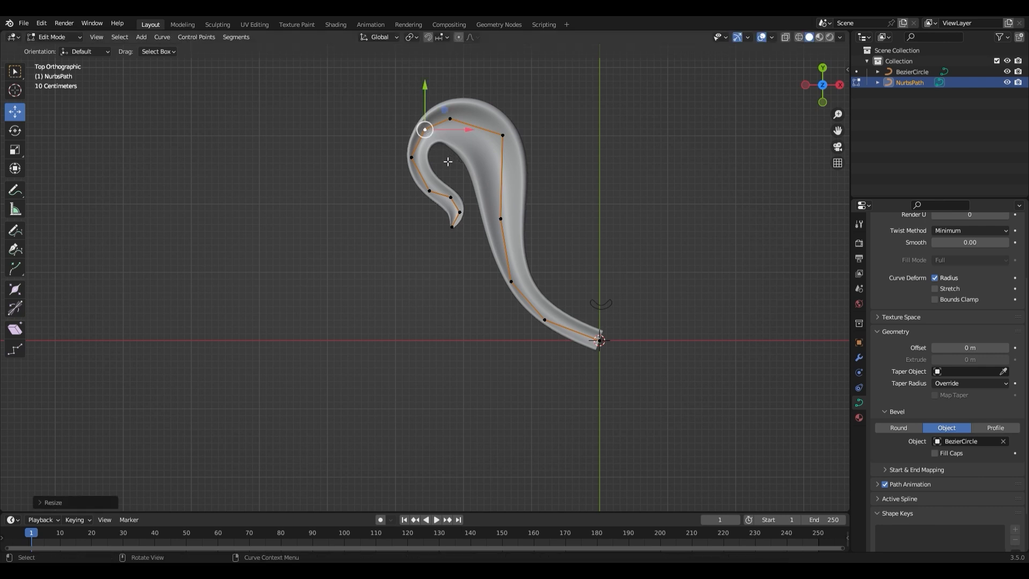
pyautogui.hotkey('alt', 's')
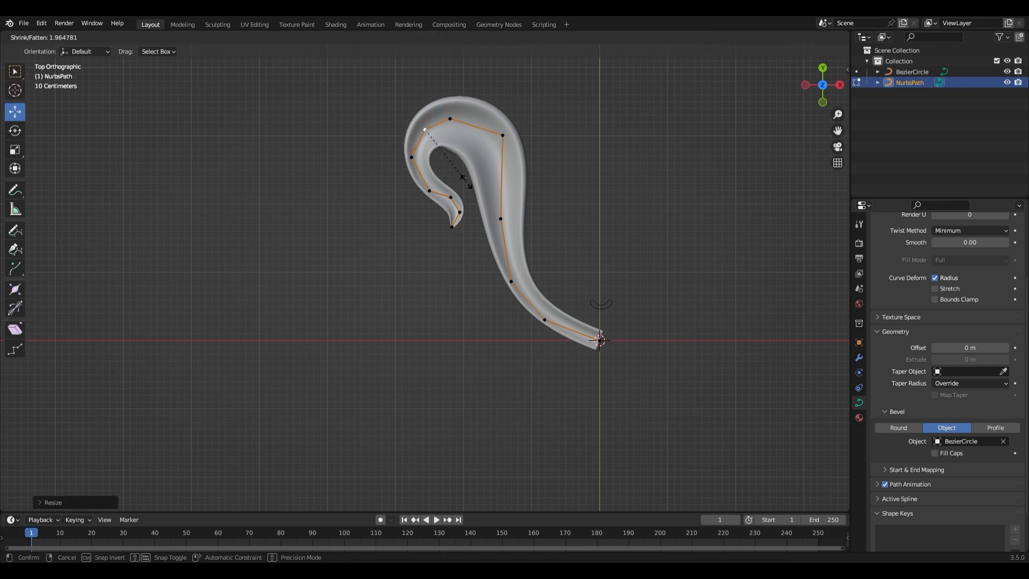
pyautogui.click(467, 181)
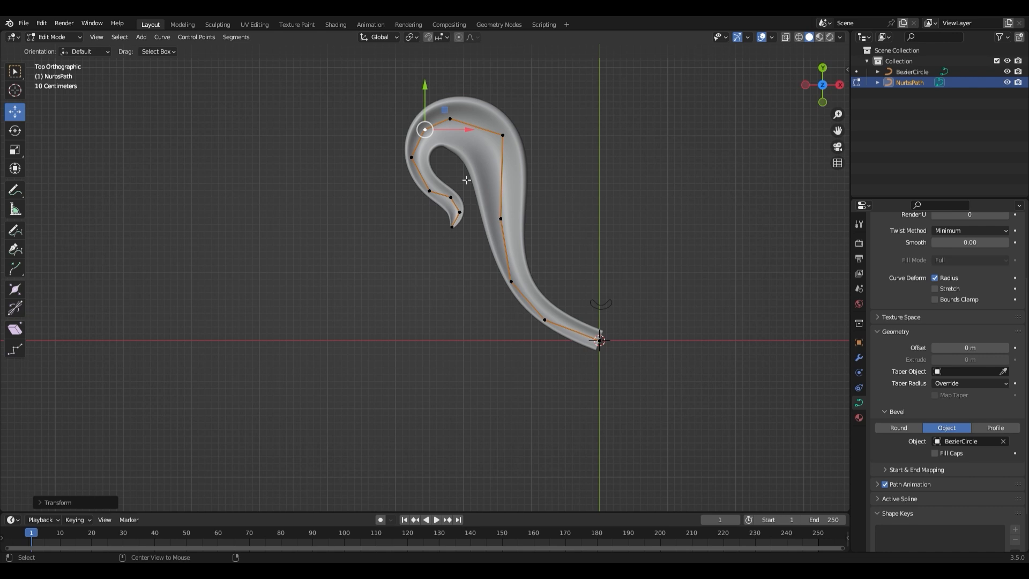
# Move the control point at the top of the upper bend slightly toward positive X and positive Y
pyautogui.click(451, 119)
pyautogui.press('g')
pyautogui.click(455, 116)
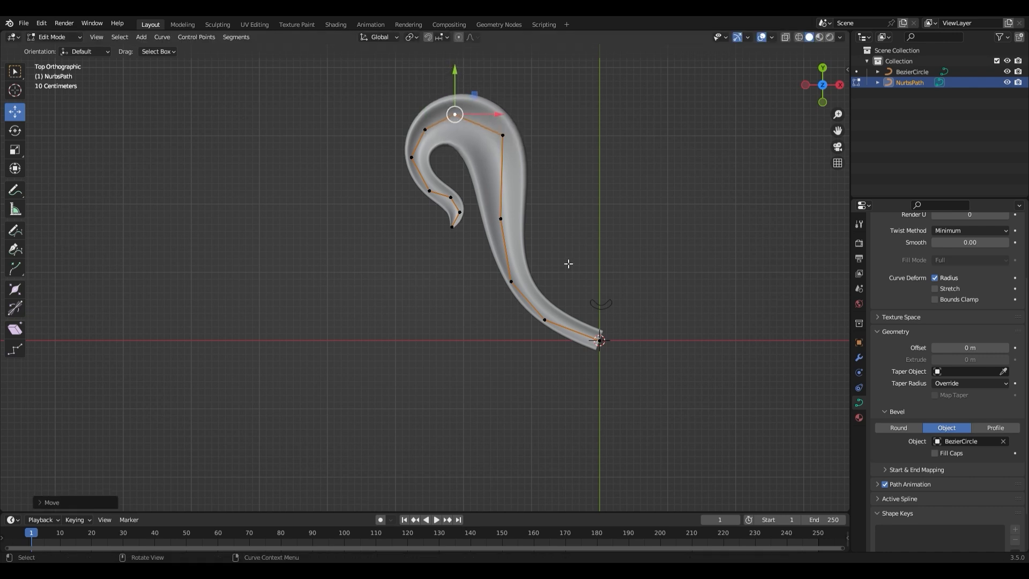
# Move the control point midway along the long stem slightly toward positive X and fatten the path there
pyautogui.click(502, 220)
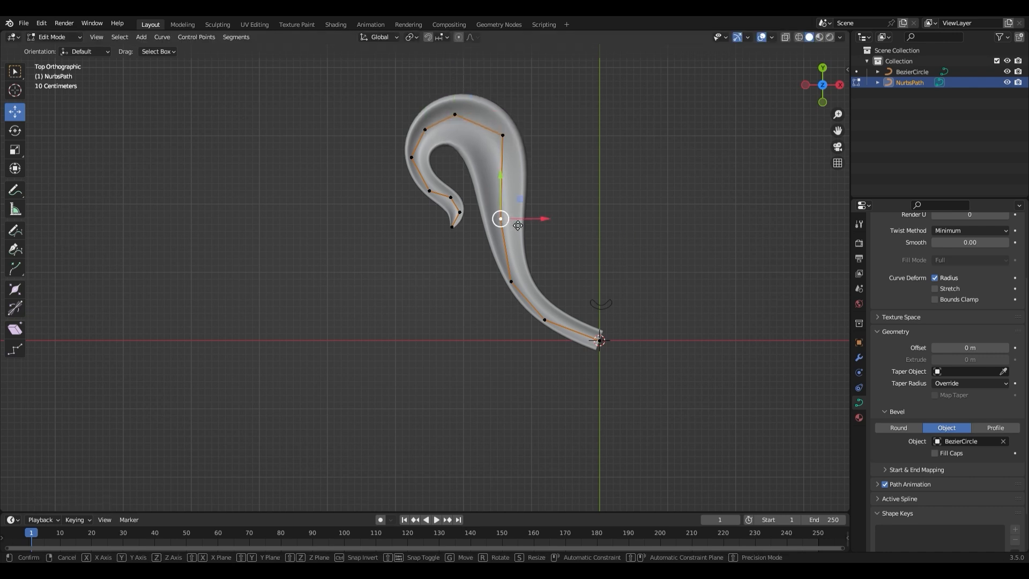
pyautogui.press('g')
pyautogui.click(522, 224)
pyautogui.hotkey('alt', 's')
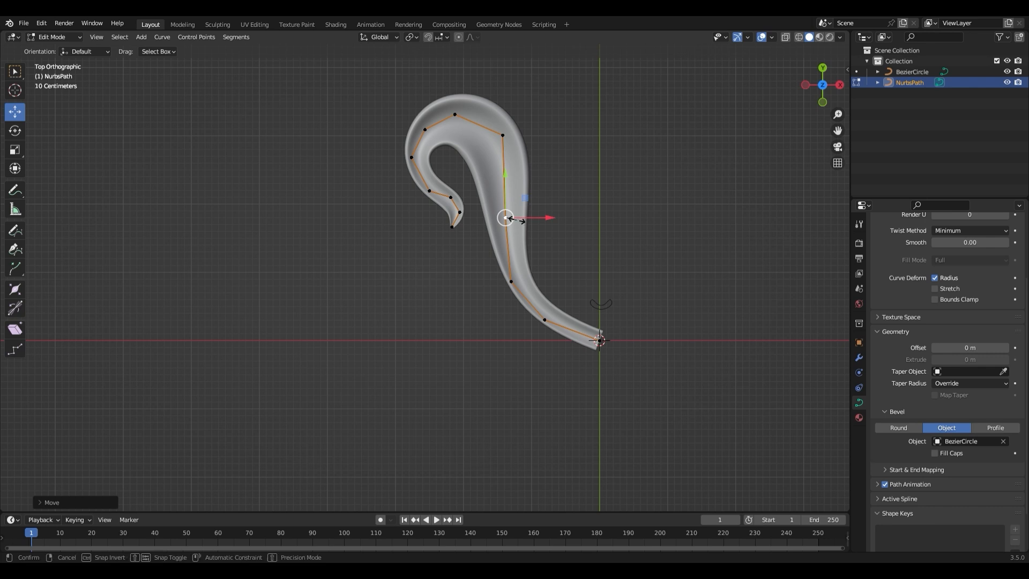
pyautogui.click(528, 231)
# Fatten the path with Shrink/Fatten at the two lower stem control points nearest the starting end
pyautogui.click(511, 281)
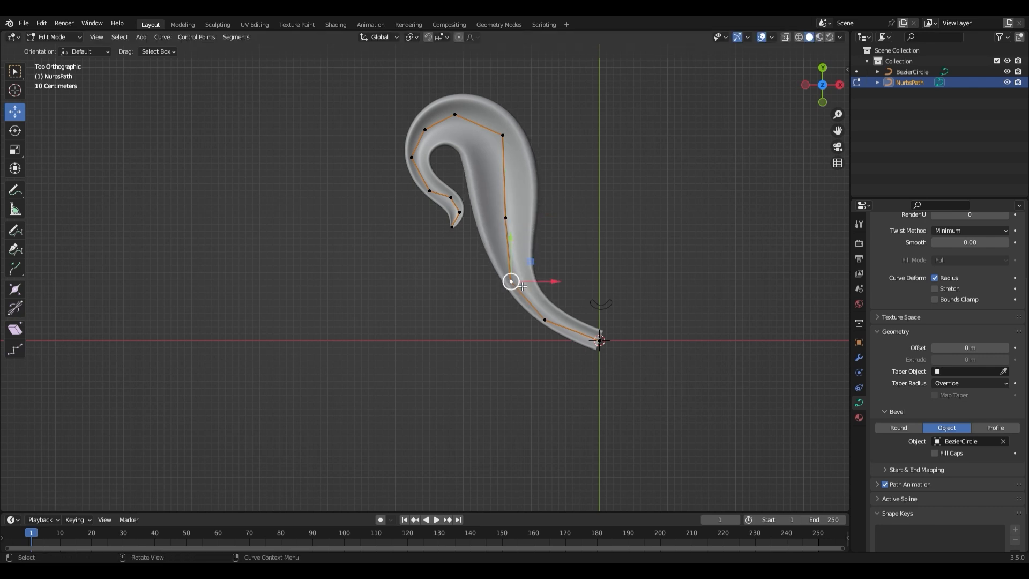
pyautogui.hotkey('alt', 's')
pyautogui.click(529, 286)
pyautogui.click(545, 320)
pyautogui.hotkey('alt', 's')
pyautogui.click(567, 335)
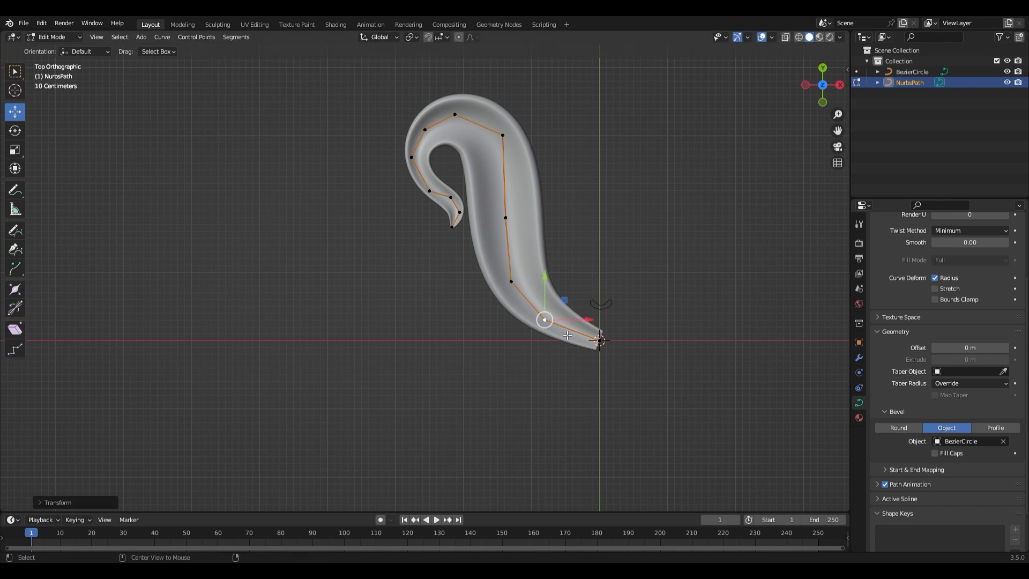
# Shrink the path's starting control point at the world centre to taper the strand's base into a narrow point
pyautogui.click(601, 341)
pyautogui.hotkey('alt', 's')
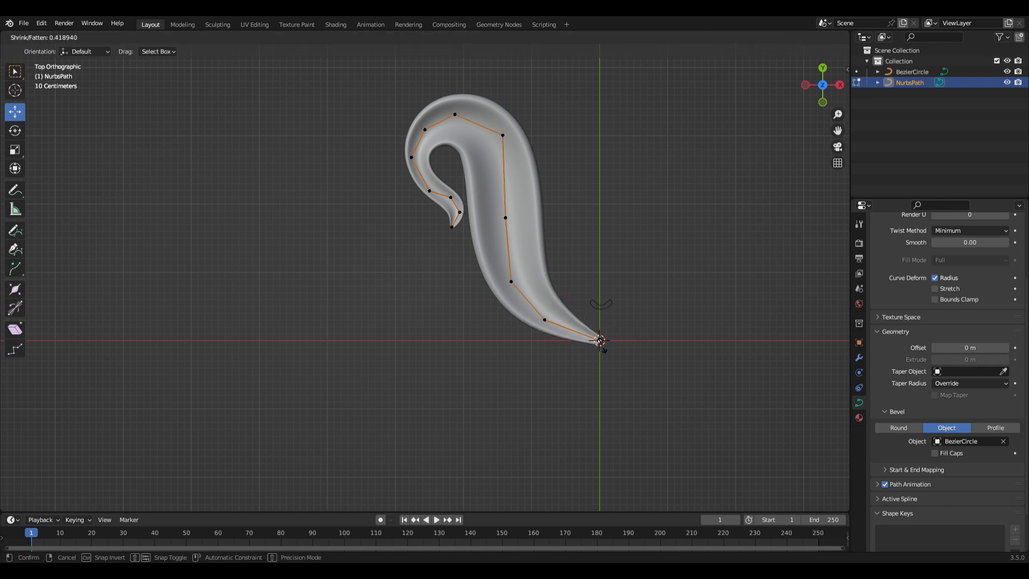
pyautogui.click(631, 300)
pyautogui.scroll(-2, 545, 224)
pyautogui.scroll(5, 543, 224)
pyautogui.scroll(-5, 572, 175)
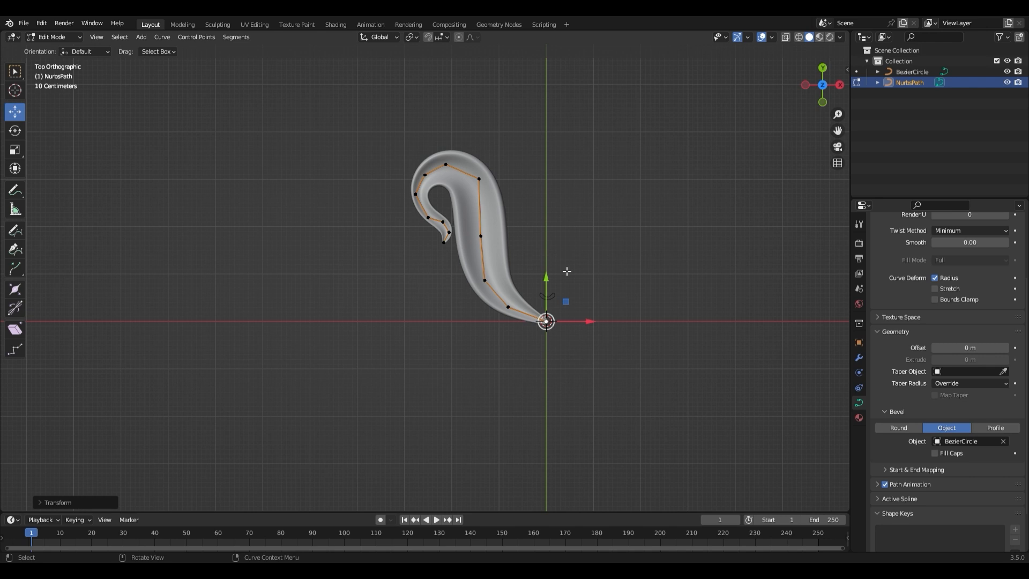
# Leave Edit Mode for Object Mode and inspect the finished strand
pyautogui.click(51, 37)
pyautogui.click(200, 92)
pyautogui.click(54, 38)
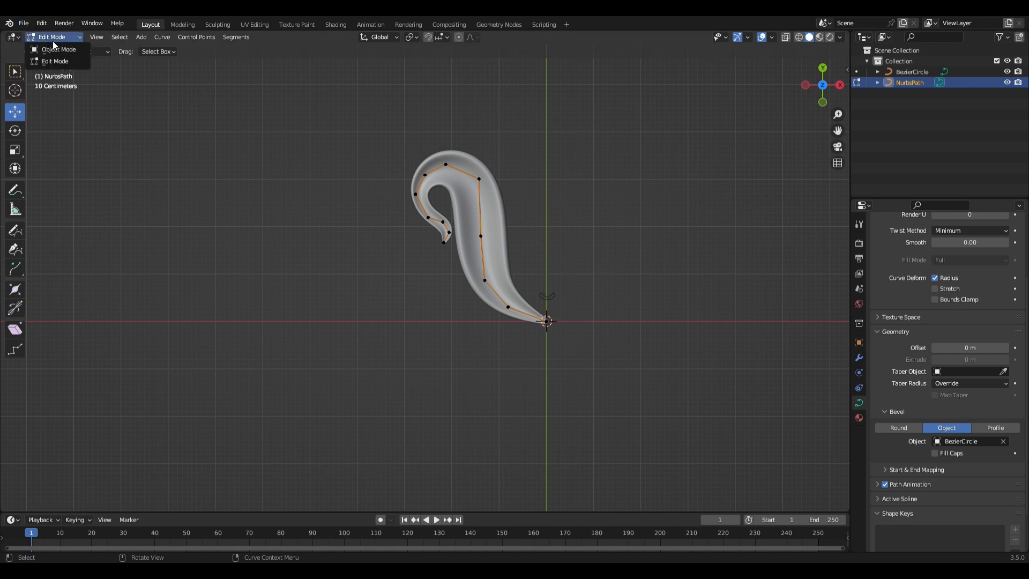
pyautogui.click(57, 49)
pyautogui.scroll(-4, 516, 220)
pyautogui.scroll(6, 483, 222)
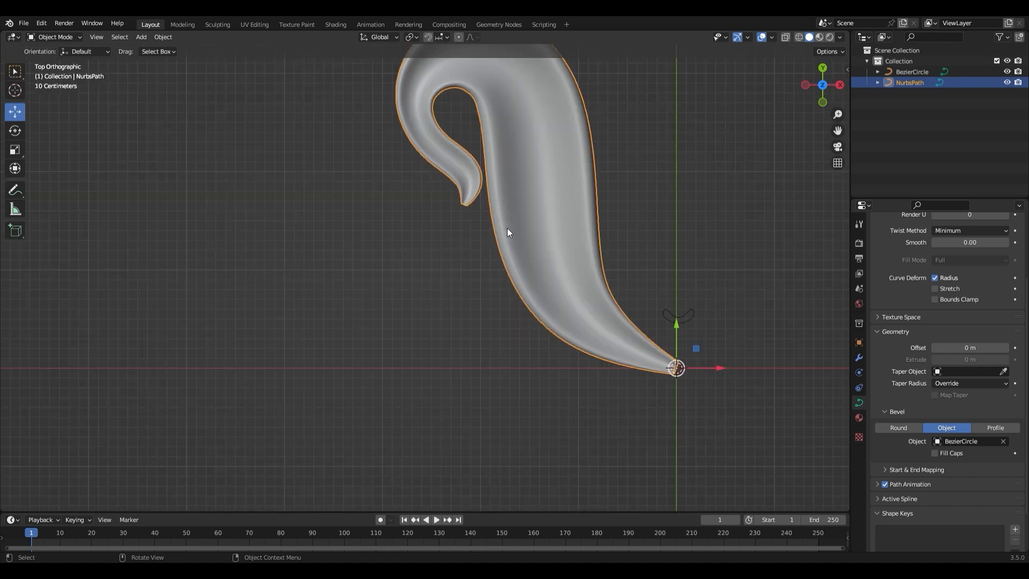
pyautogui.scroll(-3, 508, 228)
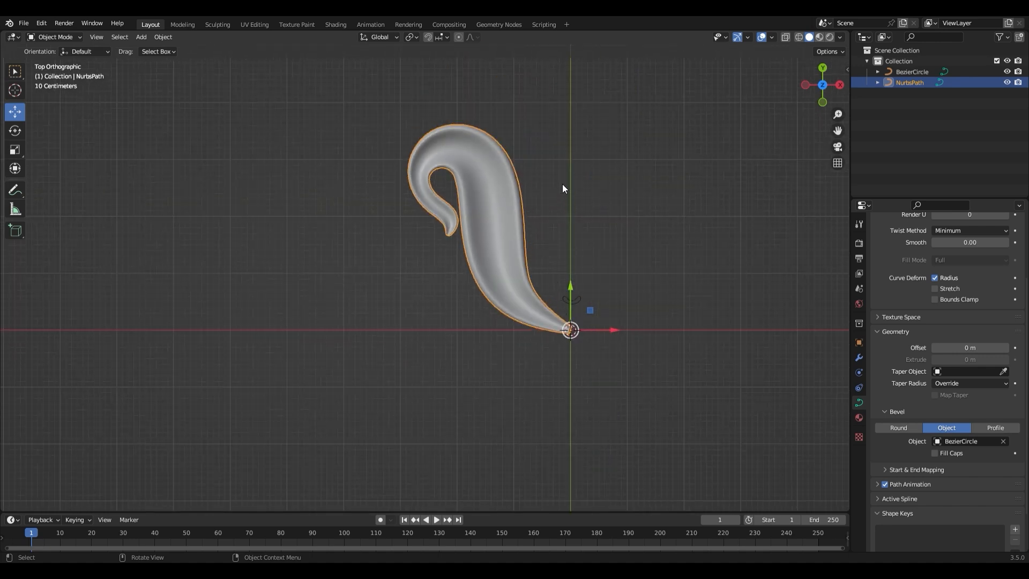
# Move the strand slightly toward negative X and positive Y, away from the world centre
pyautogui.moveTo(597, 328); pyautogui.dragTo(591, 328)
pyautogui.scroll(4, 603, 365)
pyautogui.scroll(-2, 605, 346)
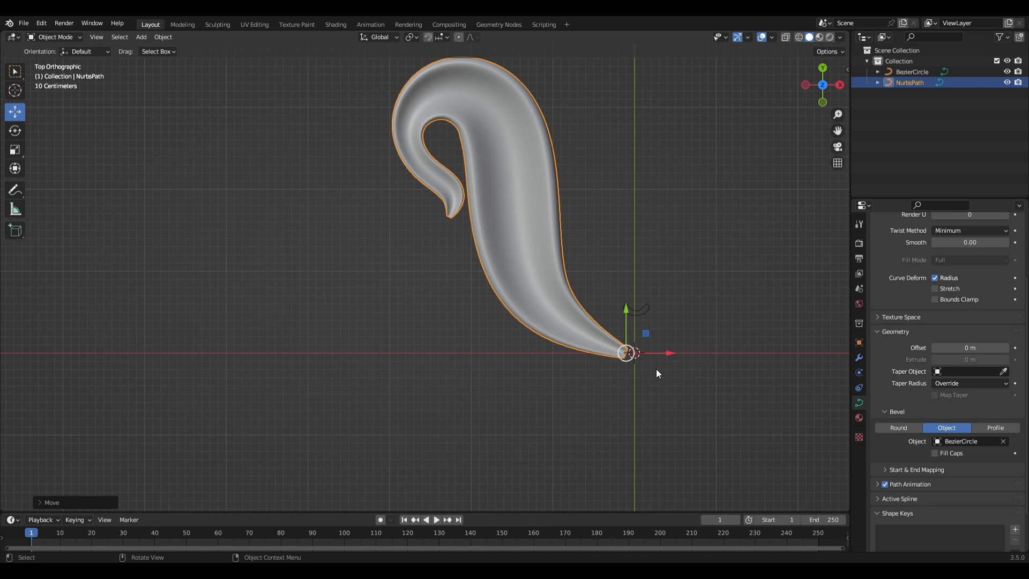
pyautogui.scroll(2, 659, 374)
pyautogui.moveTo(713, 347); pyautogui.dragTo(713, 340)
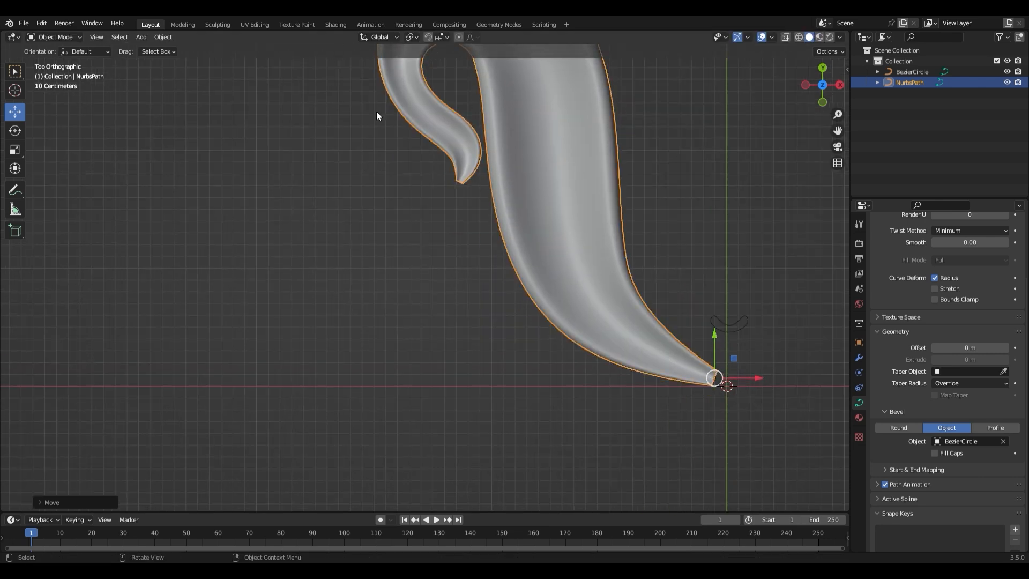
# Apply the strand's transforms to place its origin at the world centre
pyautogui.click(164, 37)
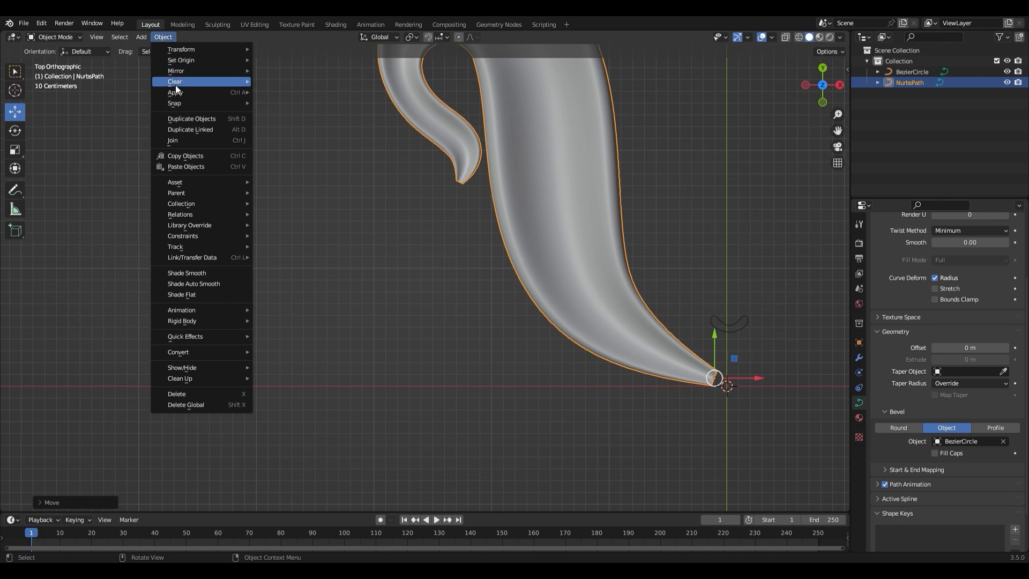
pyautogui.moveTo(176, 92)
pyautogui.click(283, 120)
pyautogui.scroll(-3, 284, 126)
# Convert the beveled NURBS path to a mesh
pyautogui.rightClick(536, 262)
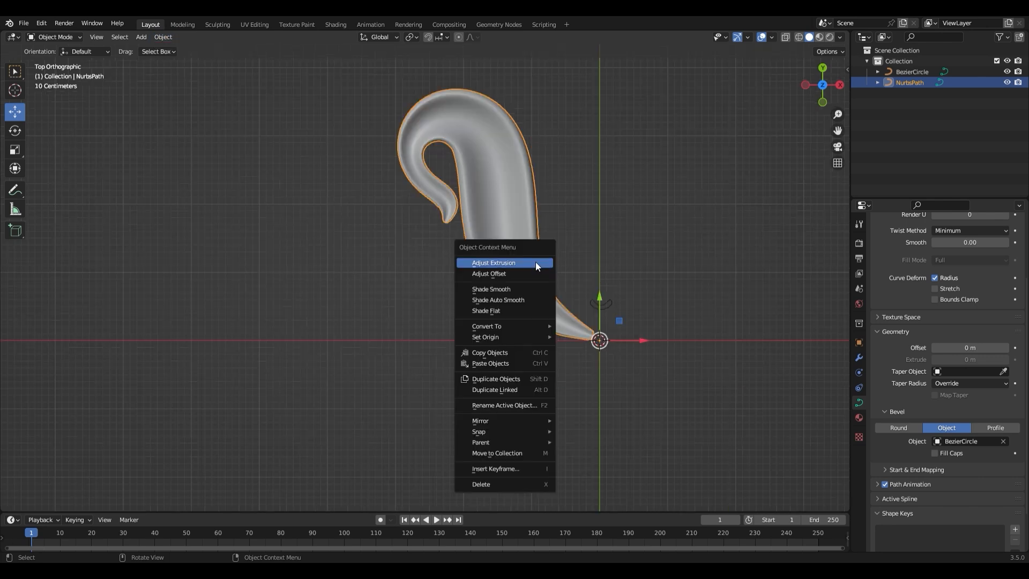
pyautogui.moveTo(495, 329)
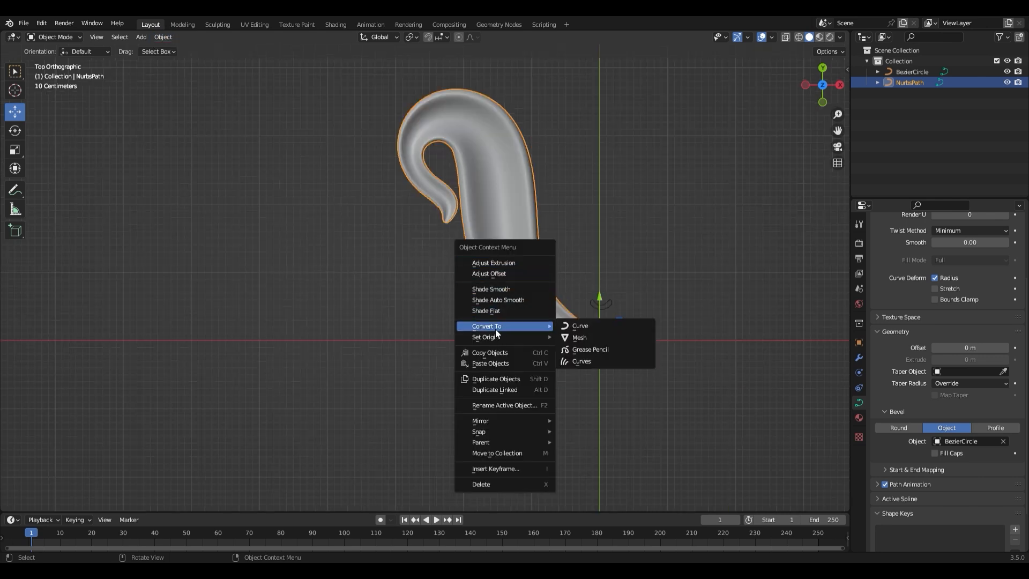
pyautogui.click(583, 336)
pyautogui.click(760, 362)
pyautogui.click(524, 279)
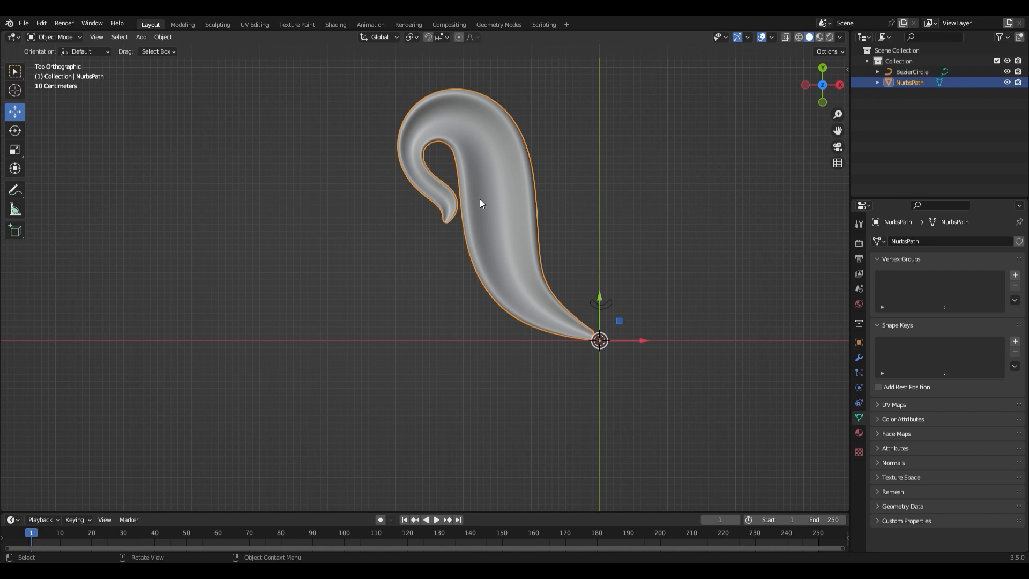
# Add a Mirror modifier on the X axis to the strand mesh and apply it
pyautogui.click(859, 357)
pyautogui.click(880, 241)
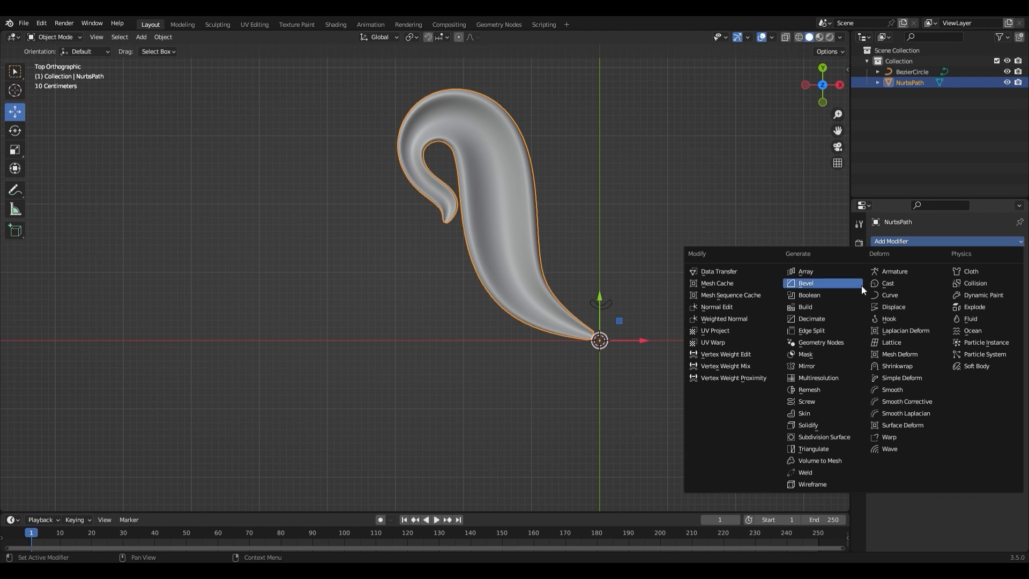
pyautogui.click(815, 365)
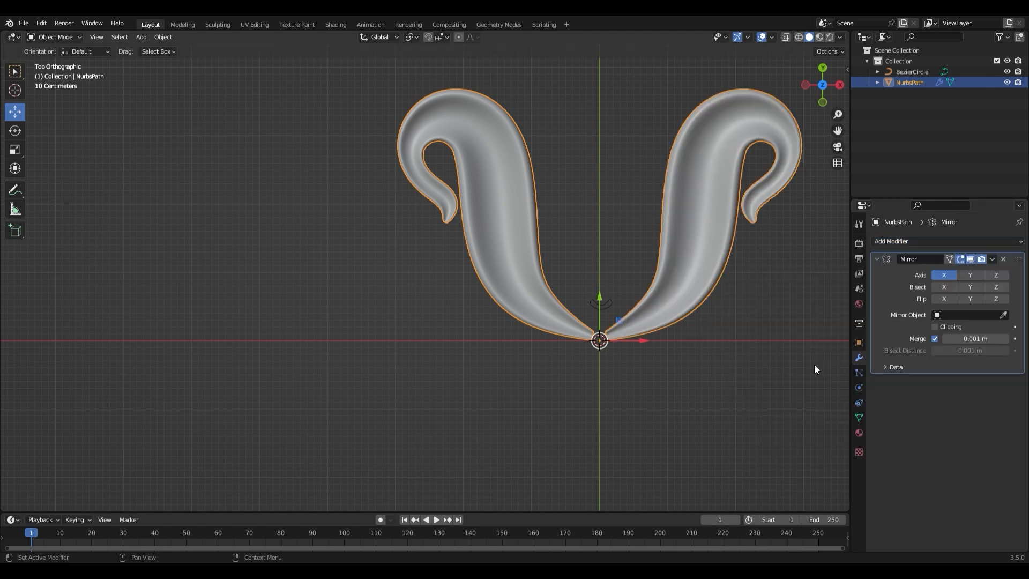
pyautogui.click(756, 332)
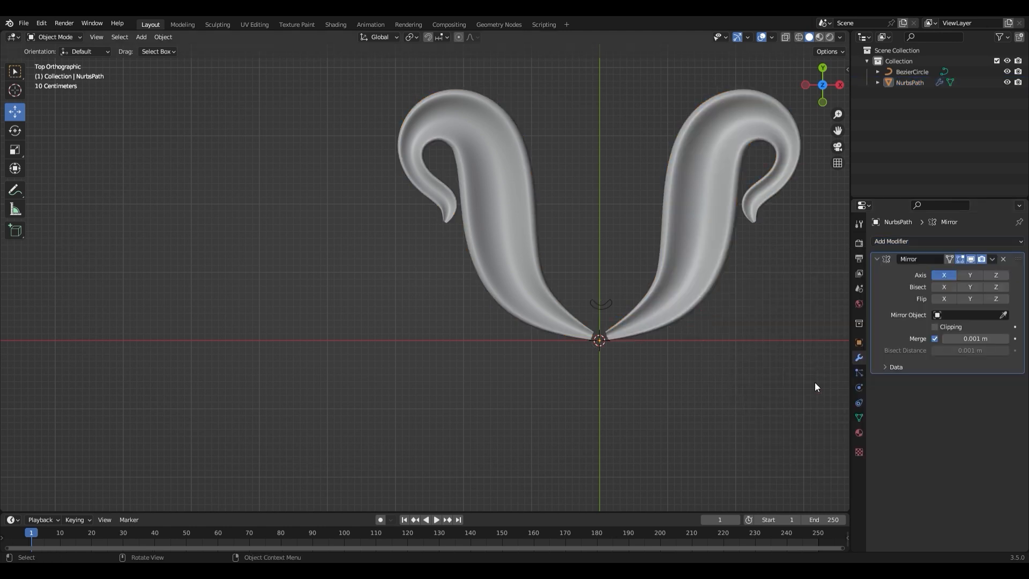
pyautogui.click(993, 261)
pyautogui.click(945, 272)
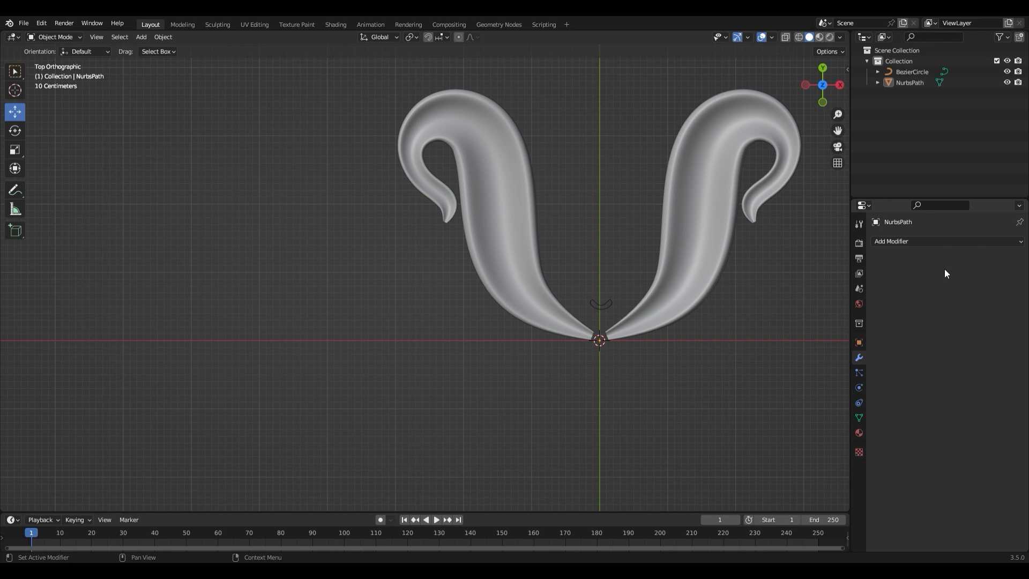
# Add another Mirror modifier to the strand pair and set it to mirror on the Y axis only
pyautogui.click(699, 279)
pyautogui.click(1020, 242)
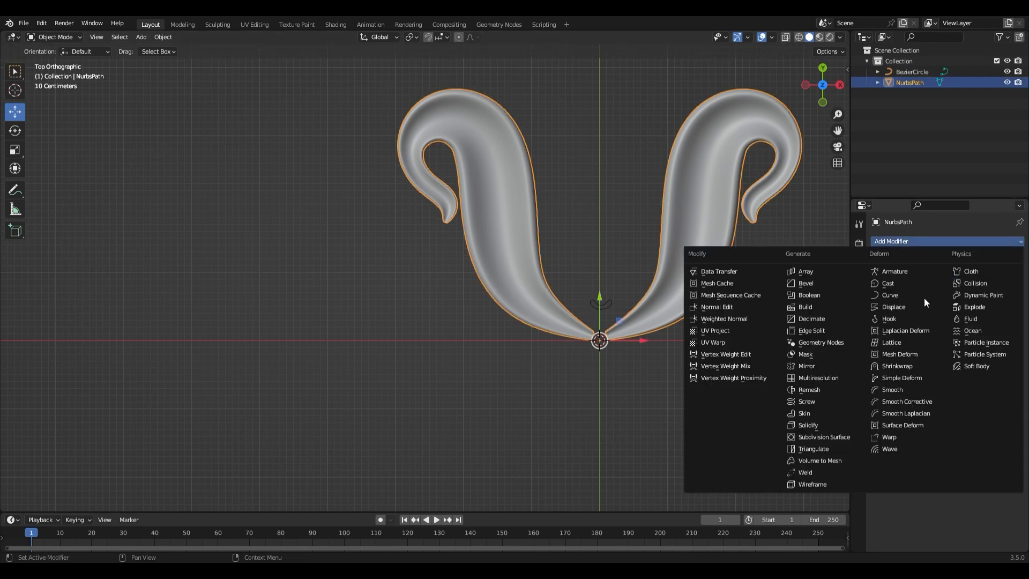
pyautogui.click(808, 366)
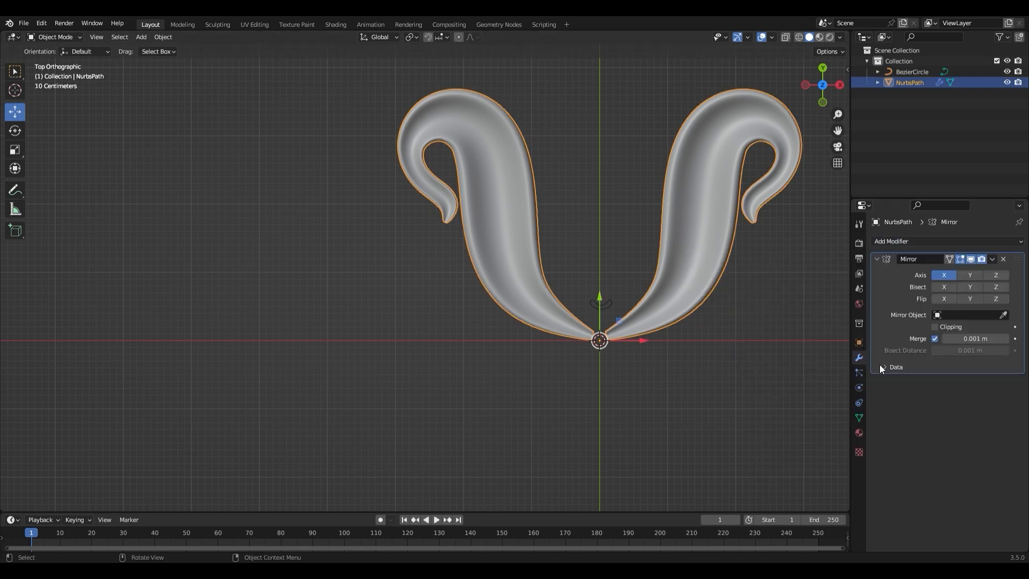
pyautogui.click(996, 275)
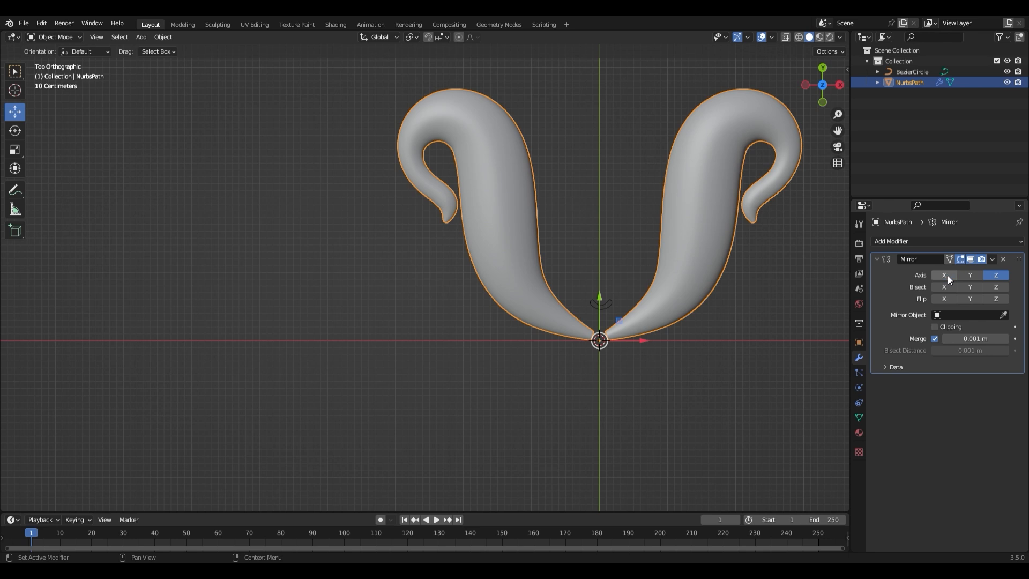
pyautogui.click(977, 275)
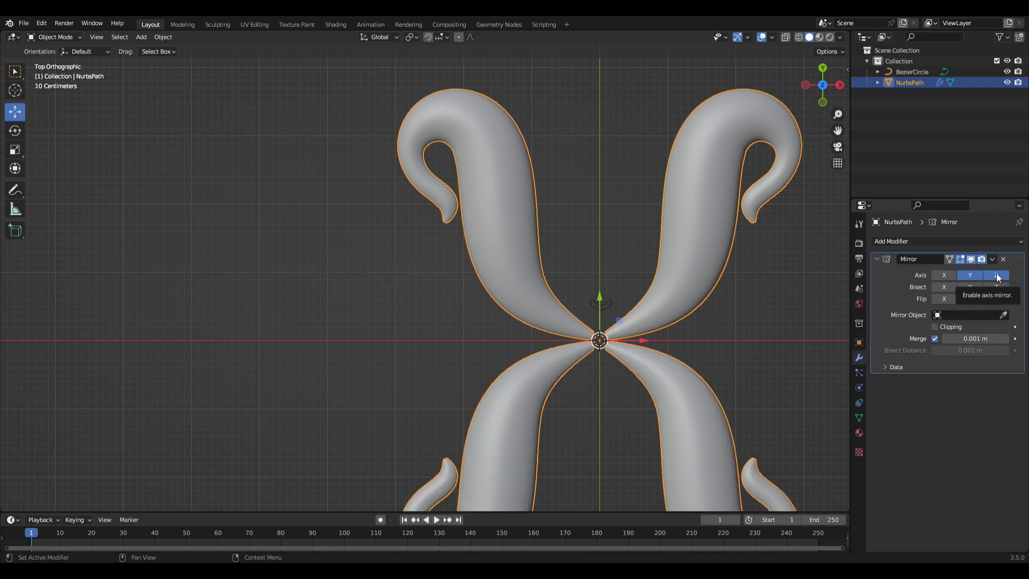
pyautogui.click(993, 275)
pyautogui.scroll(-3, 745, 320)
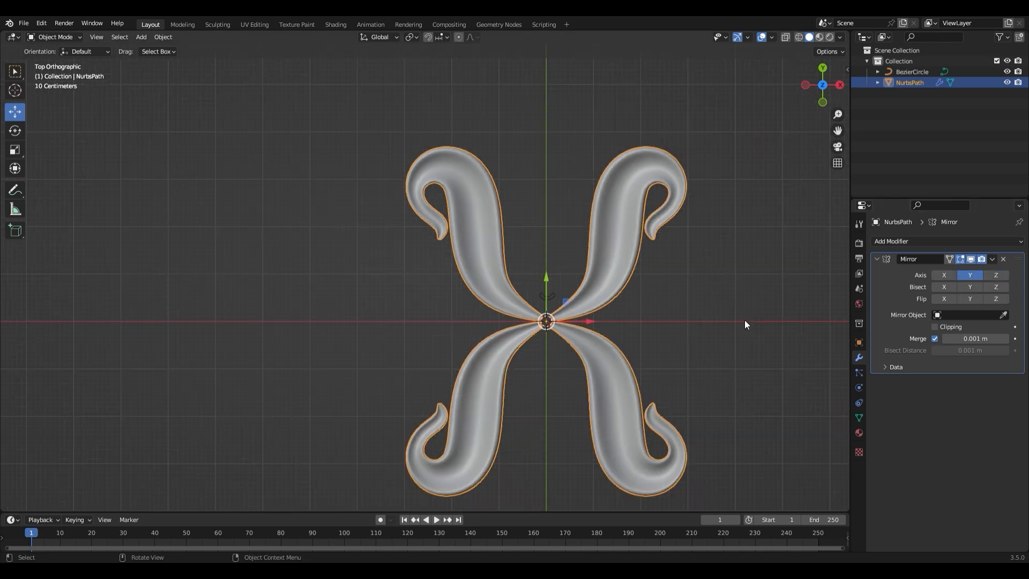
# Add a new NURBS path at the world centre, in the middle of the mirrored curls
pyautogui.click(663, 311)
pyautogui.scroll(-1, 449, 299)
pyautogui.hotkey('shift', 'a')
pyautogui.moveTo(448, 299)
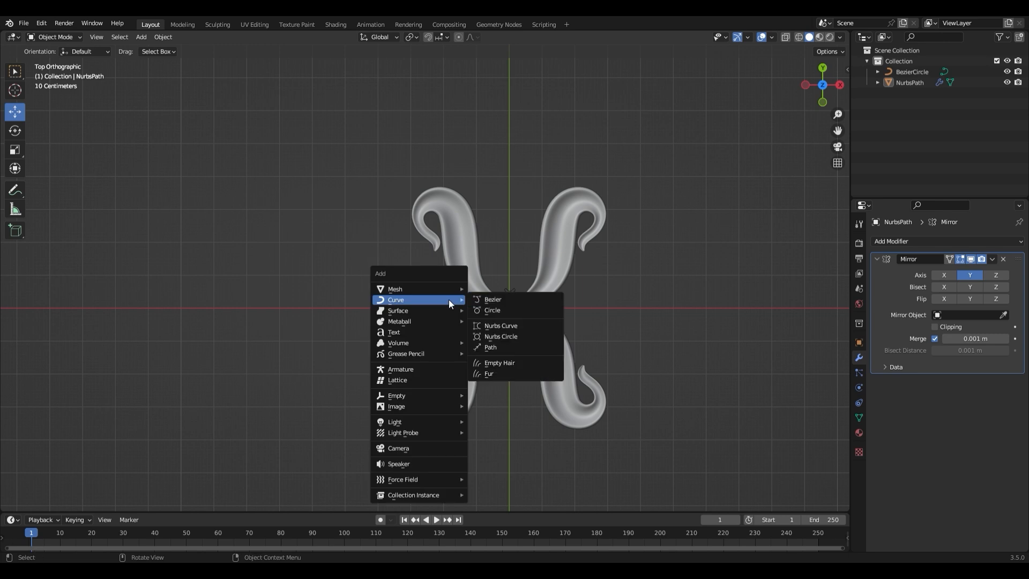
pyautogui.click(491, 348)
pyautogui.scroll(3, 563, 335)
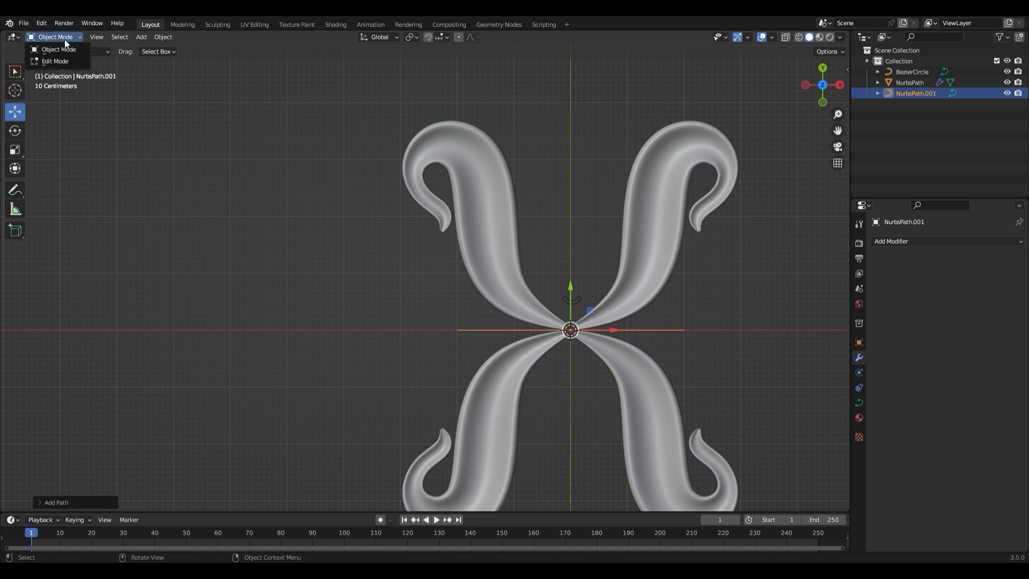
# Move all the new path's control points along negative X until its inner end meets the world centre
pyautogui.click(55, 62)
pyautogui.moveTo(405, 298); pyautogui.dragTo(727, 399)
pyautogui.moveTo(622, 335); pyautogui.dragTo(501, 322)
pyautogui.press('Tab')
# Set the new path's bevel type to Object and use BezierCircle as the bevel object
pyautogui.click(859, 403)
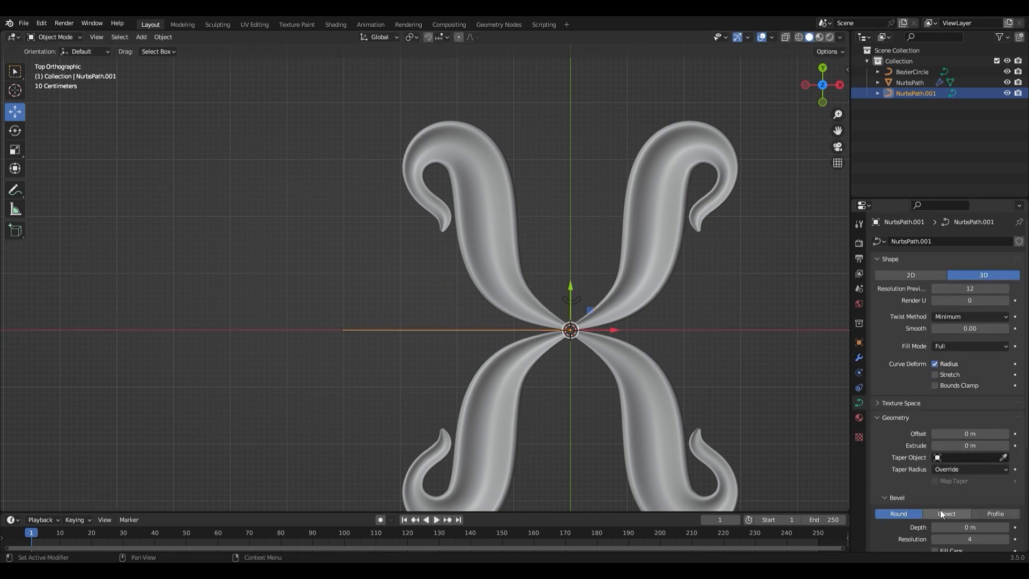
pyautogui.scroll(-3, 949, 477)
pyautogui.click(947, 452)
pyautogui.click(1003, 465)
pyautogui.click(579, 297)
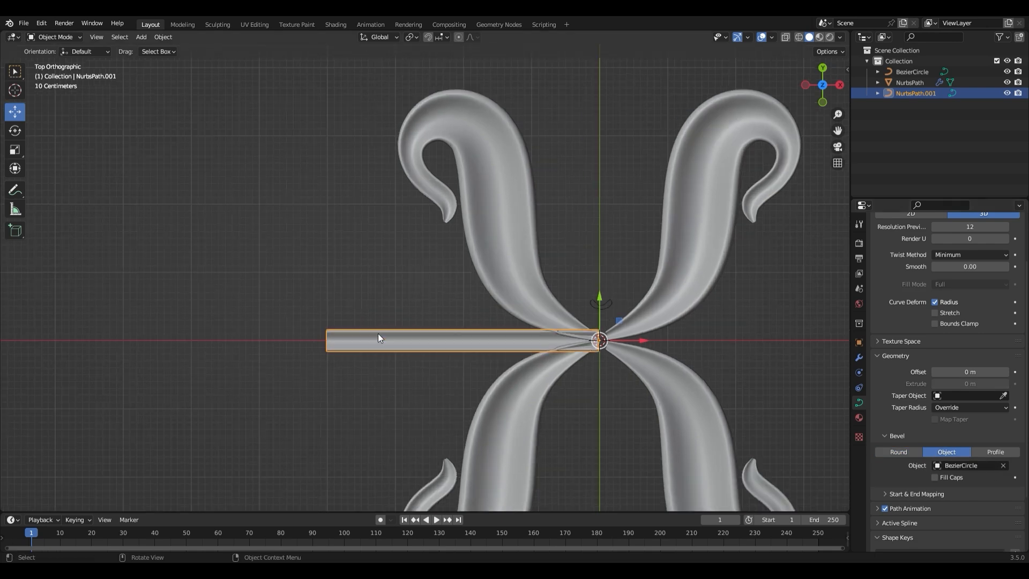
# Fatten the path's middle control point by a factor of about 5.5 and shrink the end at the world centre to about 0.2
pyautogui.scroll(3, 378, 334)
pyautogui.press('Tab')
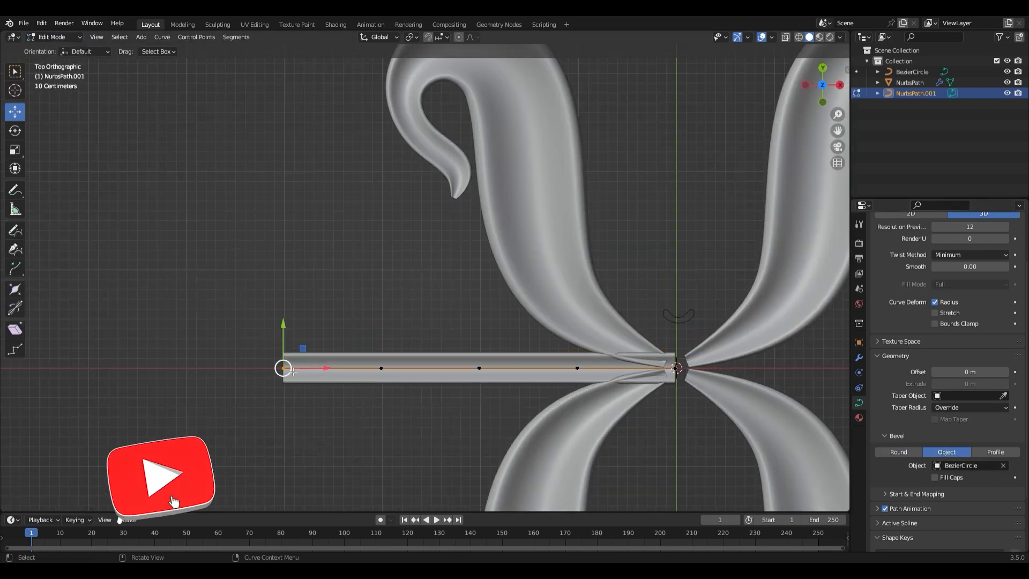
pyautogui.click(478, 375)
pyautogui.hotkey('alt', 's')
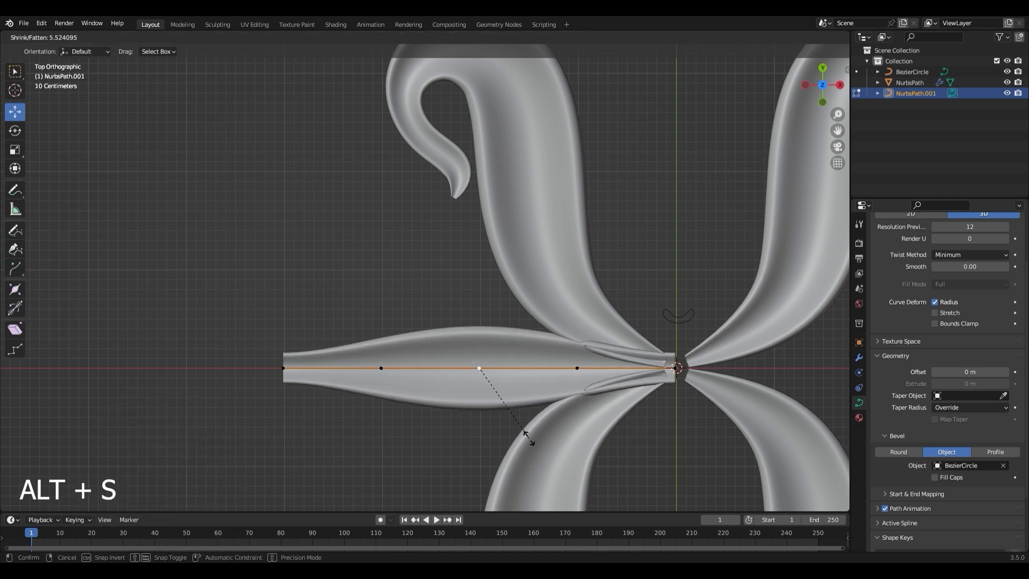
pyautogui.click(529, 432)
pyautogui.click(678, 370)
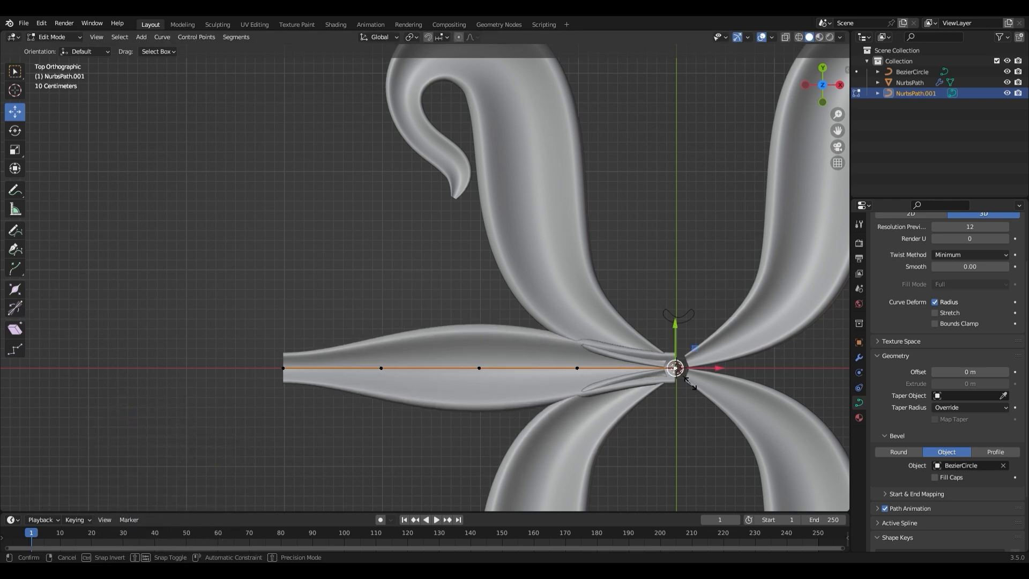
pyautogui.hotkey('alt', 's')
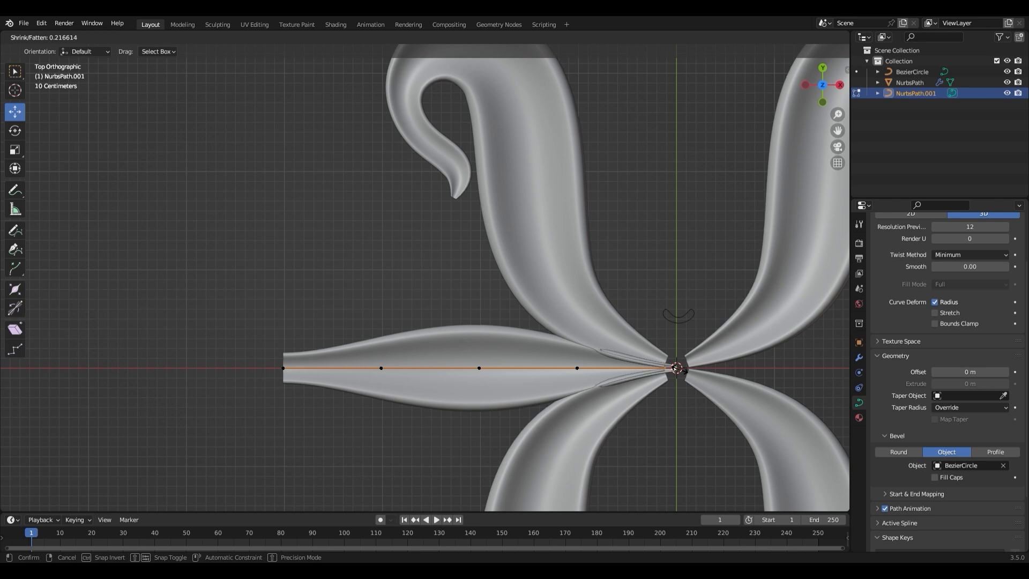
pyautogui.click(684, 370)
# Shrink the control point nearest the inner end by about 0.66 and shift both these points slightly along negative X
pyautogui.click(577, 368)
pyautogui.hotkey('alt', 's')
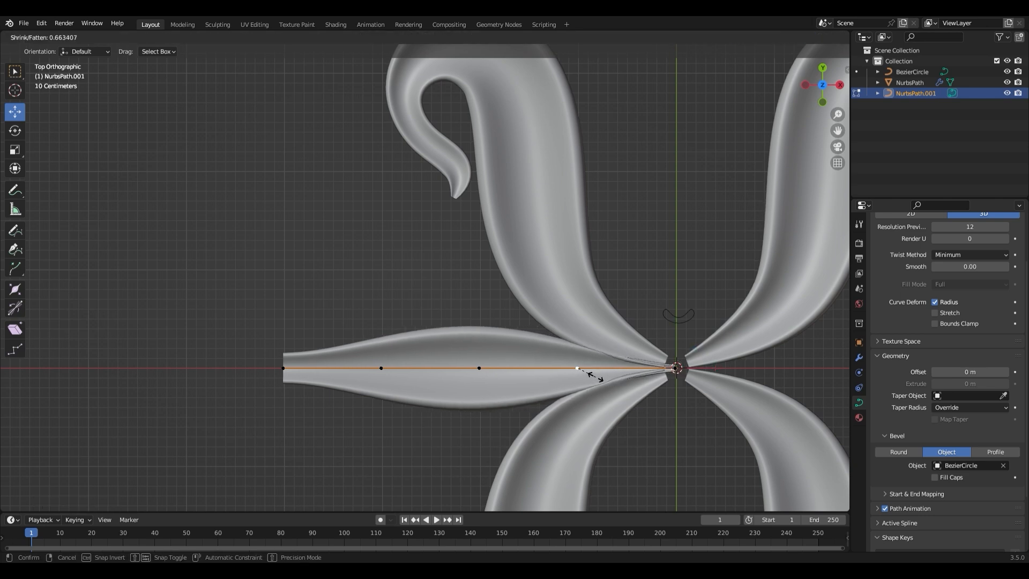
pyautogui.click(595, 376)
pyautogui.moveTo(616, 367); pyautogui.dragTo(593, 367)
pyautogui.click(684, 375)
pyautogui.moveTo(711, 370); pyautogui.dragTo(698, 370)
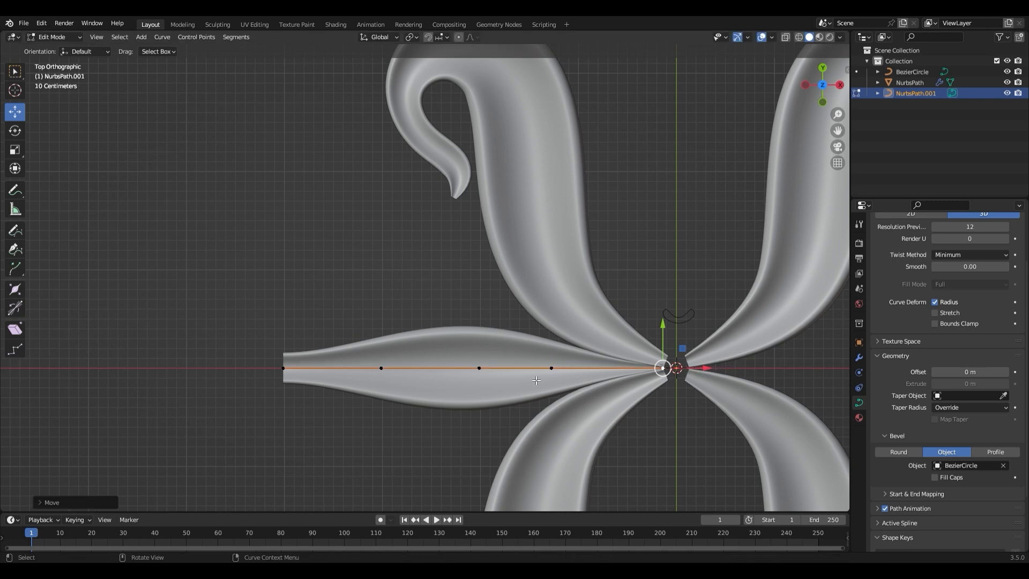
# Fatten the leaf's middle control point by about 1.3 and the control point on its outer side by about 3
pyautogui.click(479, 368)
pyautogui.hotkey('alt', 's')
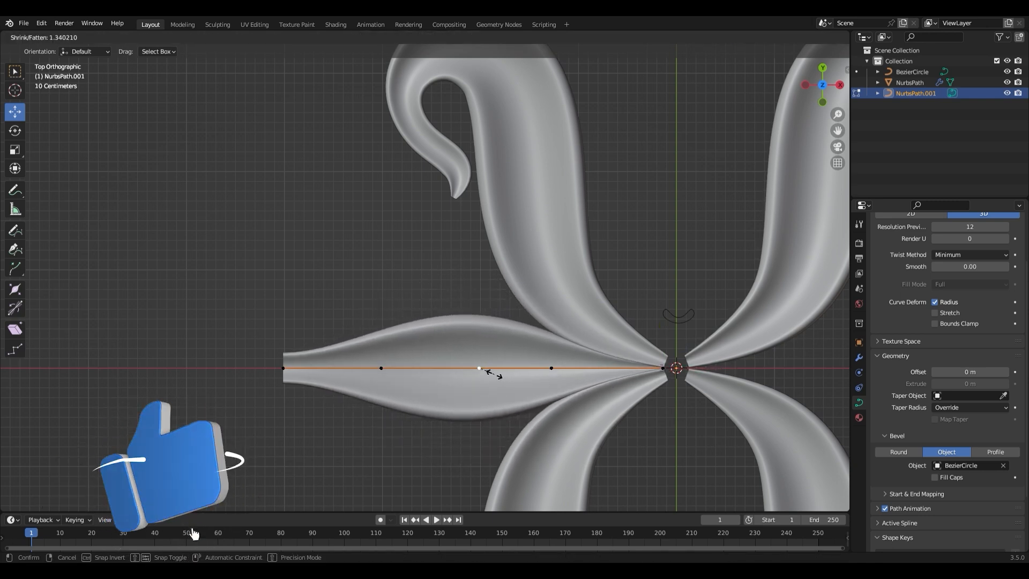
pyautogui.click(415, 343)
pyautogui.click(381, 368)
pyautogui.hotkey('alt', 's')
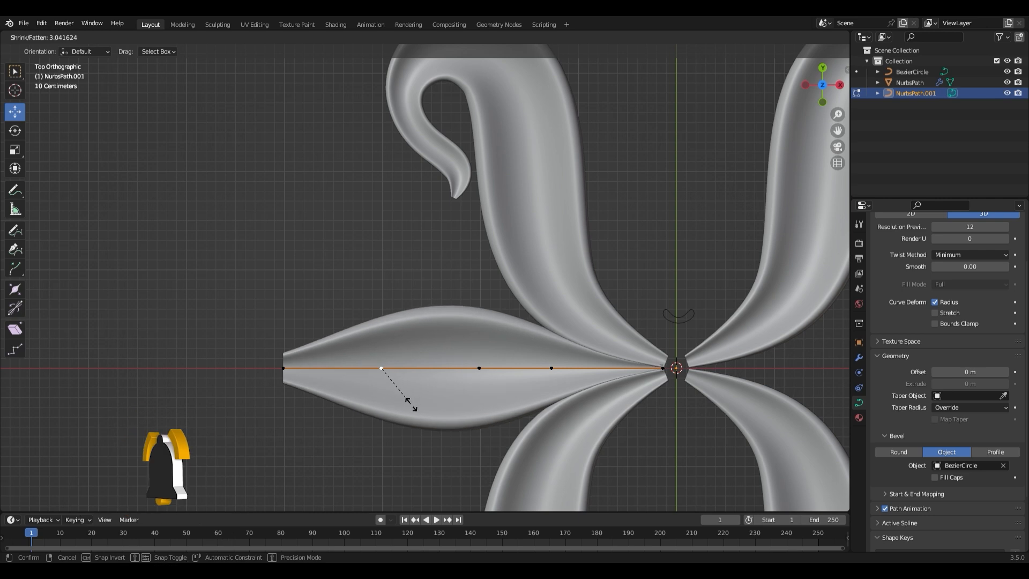
pyautogui.click(414, 416)
# Shrink the leaf's outermost control point to about 0.19 to form a pointed tip
pyautogui.click(284, 368)
pyautogui.hotkey('alt', 's')
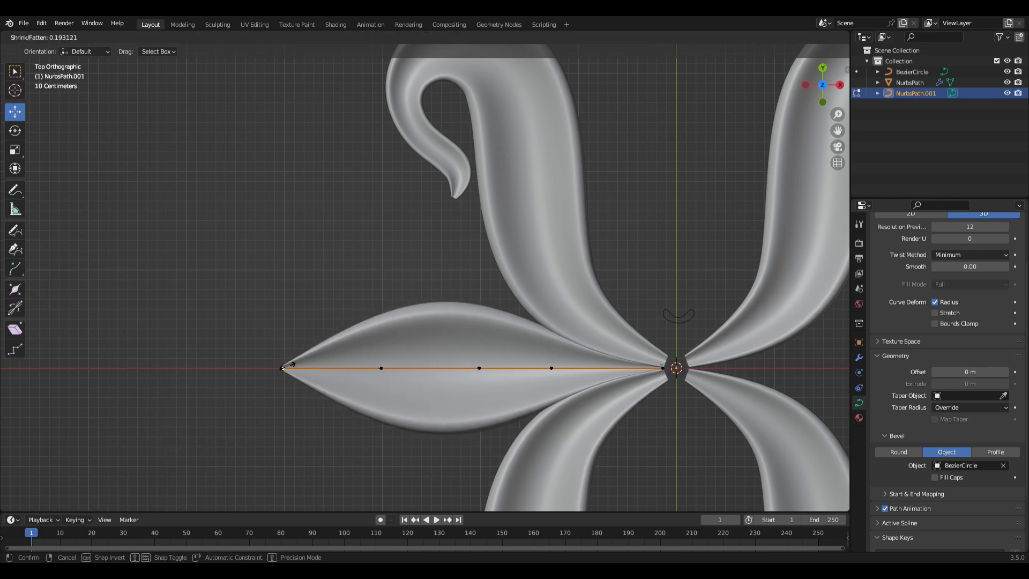
pyautogui.click(289, 365)
pyautogui.scroll(-5, 481, 343)
# Return to Object Mode and apply the leaf's scale
pyautogui.click(54, 39)
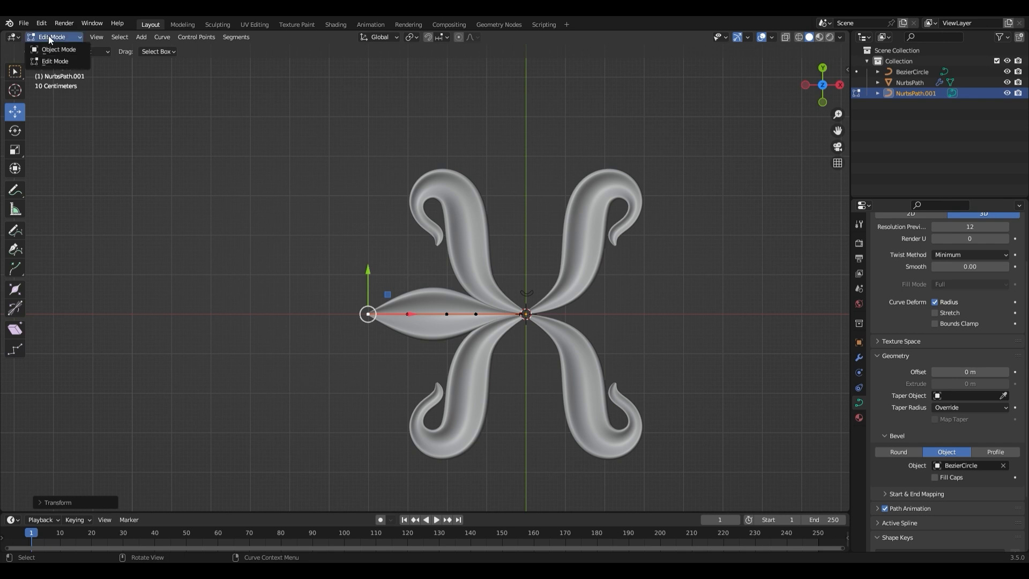
pyautogui.click(54, 38)
pyautogui.click(53, 50)
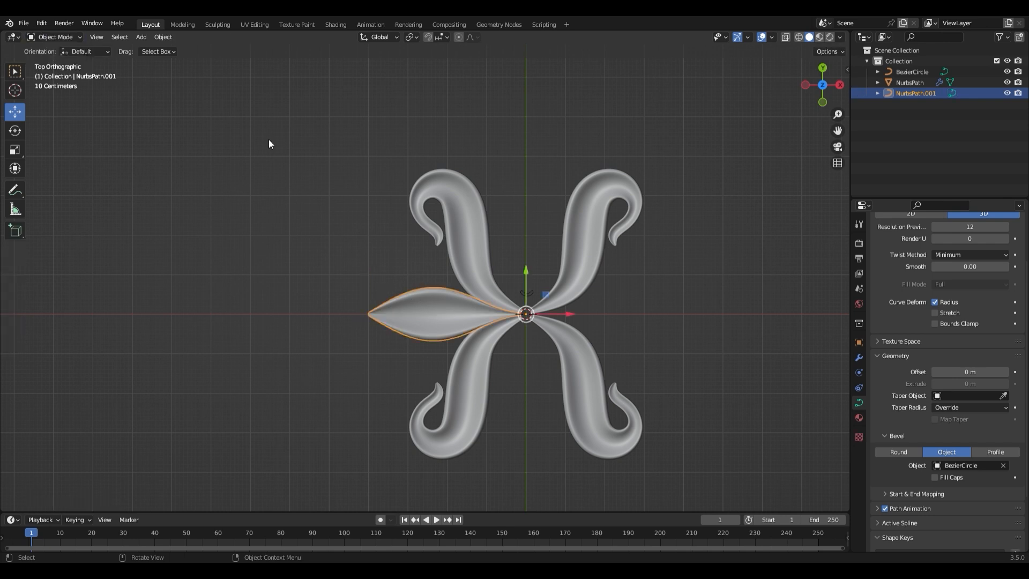
pyautogui.click(162, 36)
pyautogui.moveTo(181, 92)
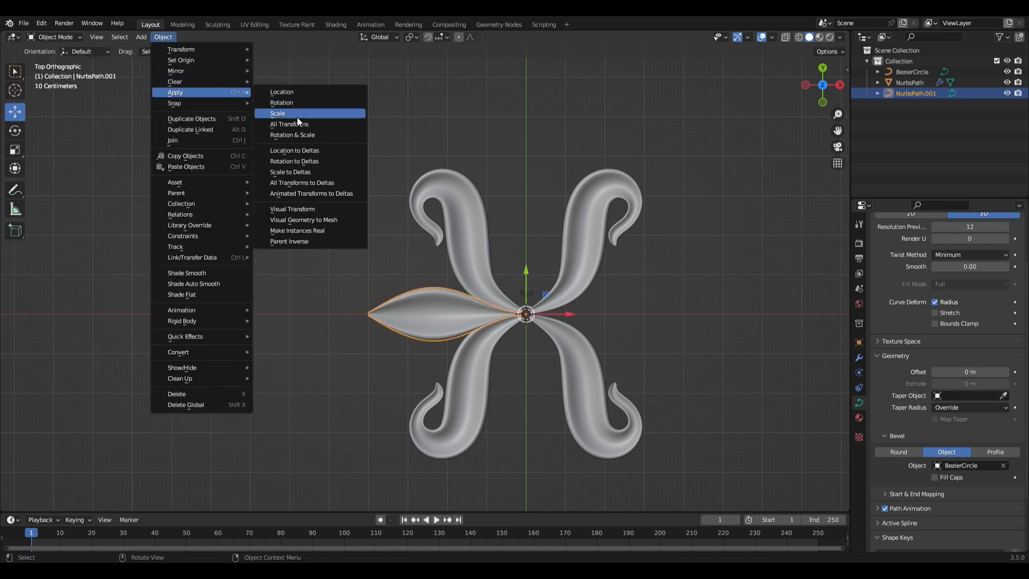
pyautogui.click(298, 115)
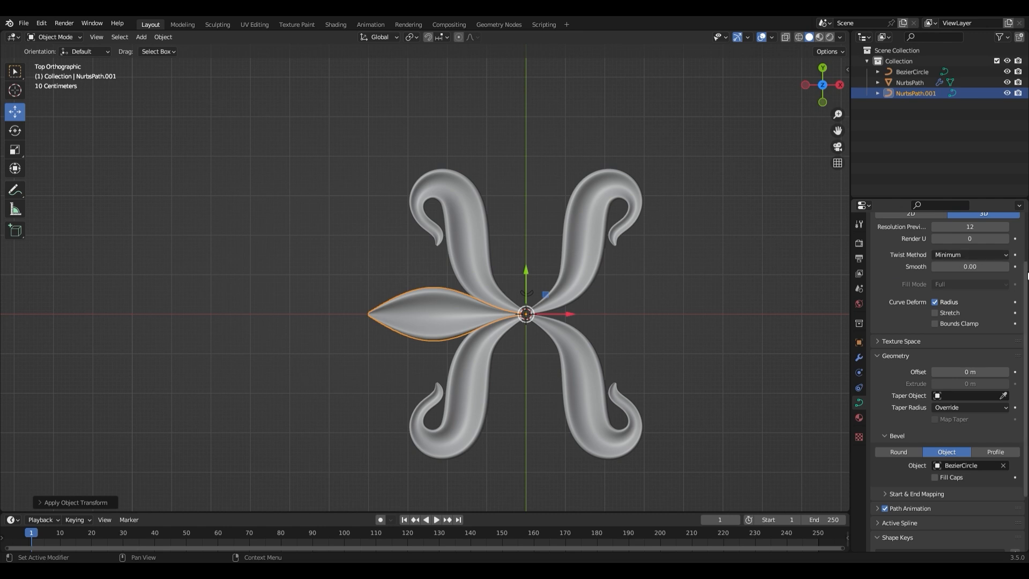
# Add a Mirror modifier on the X axis to the leaf and deselect it
pyautogui.click(860, 359)
pyautogui.click(1015, 241)
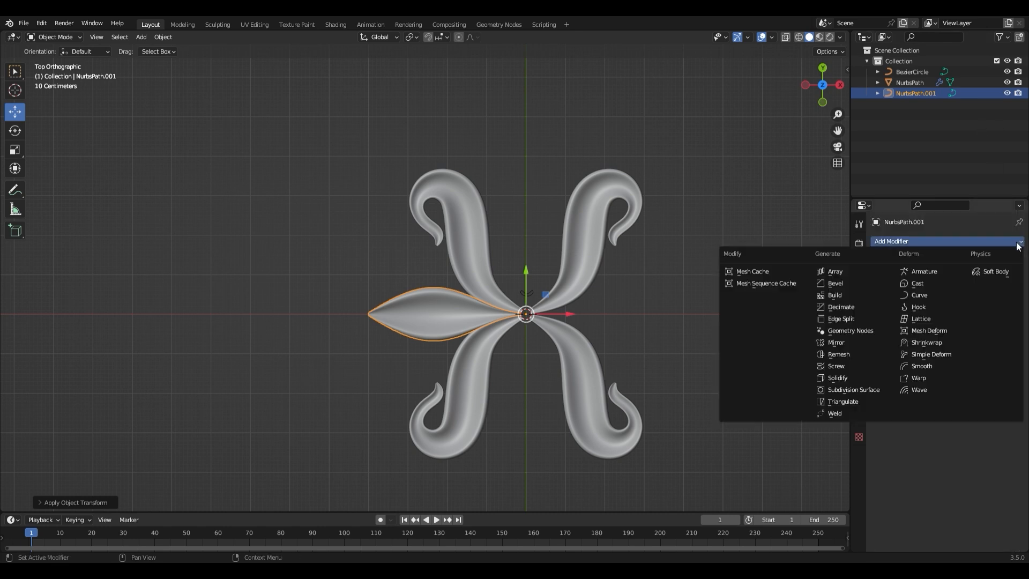
pyautogui.click(841, 342)
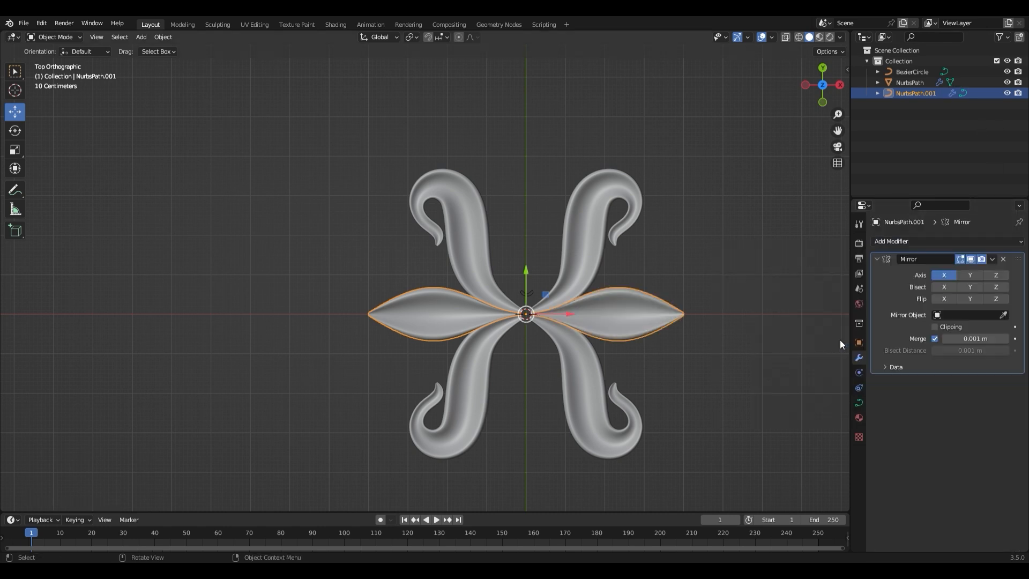
pyautogui.click(700, 215)
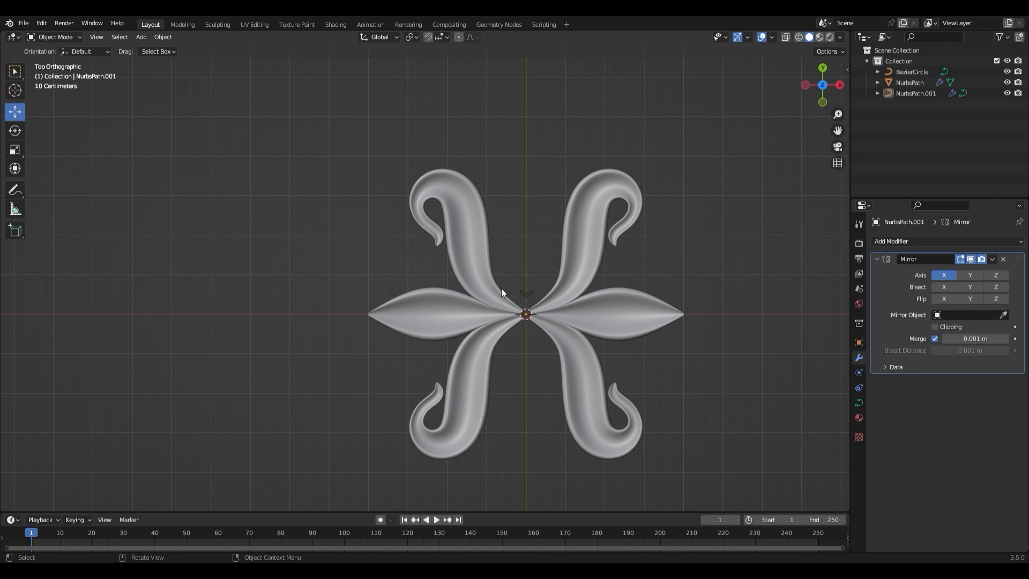
# Duplicate the mirrored leaf pair in place and rotate the copy a quarter turn so it lies along the Y axis
pyautogui.click(441, 317)
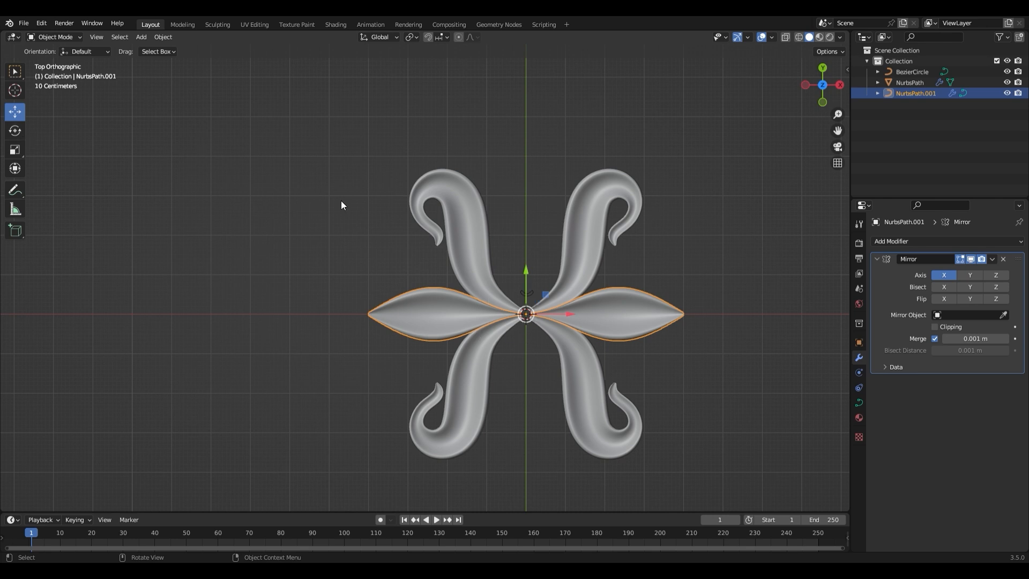
pyautogui.hotkey('shift', 'd')
pyautogui.press('Escape')
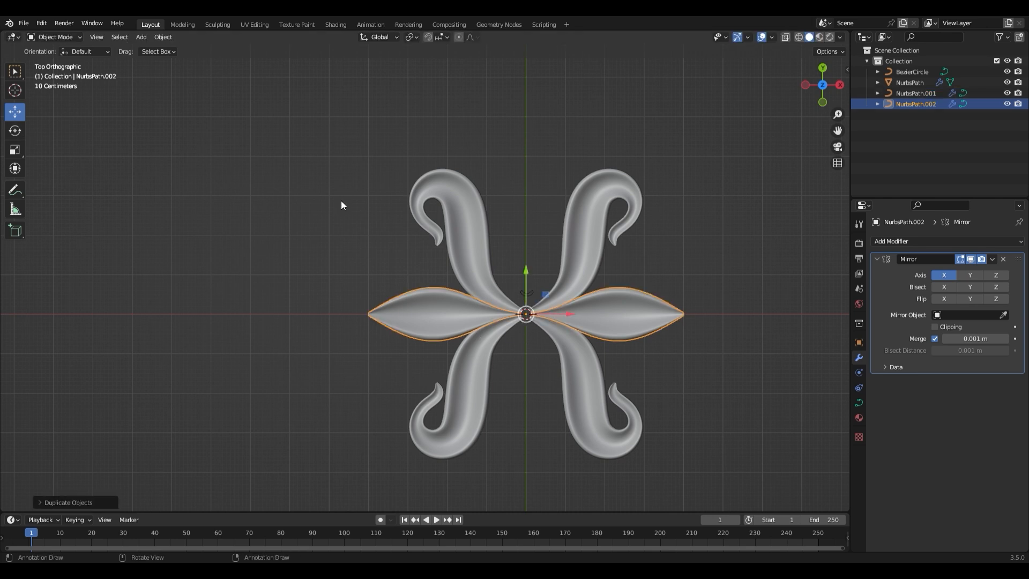
pyautogui.click(16, 130)
pyautogui.moveTo(564, 284); pyautogui.dragTo(557, 351)
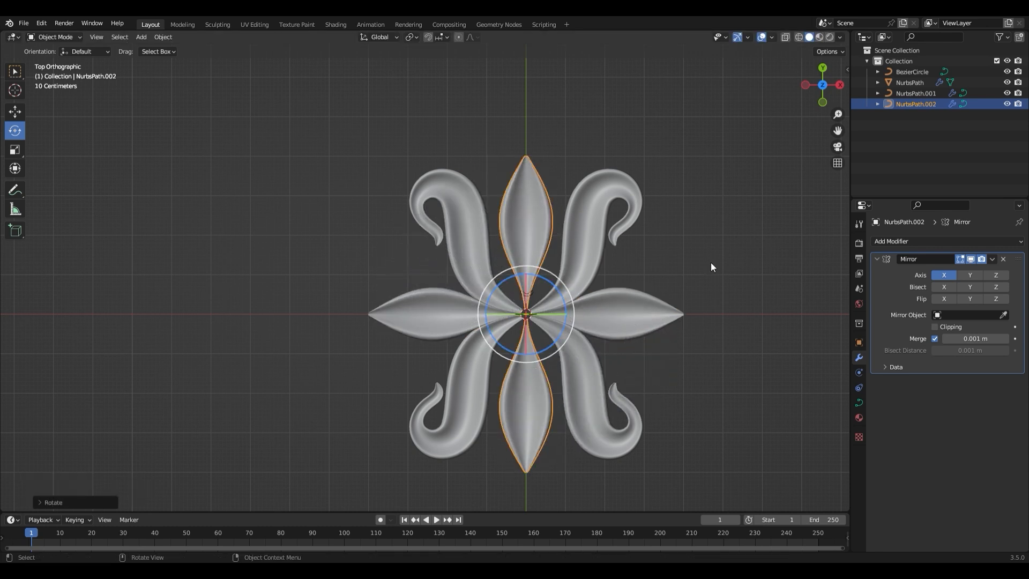
pyautogui.click(714, 251)
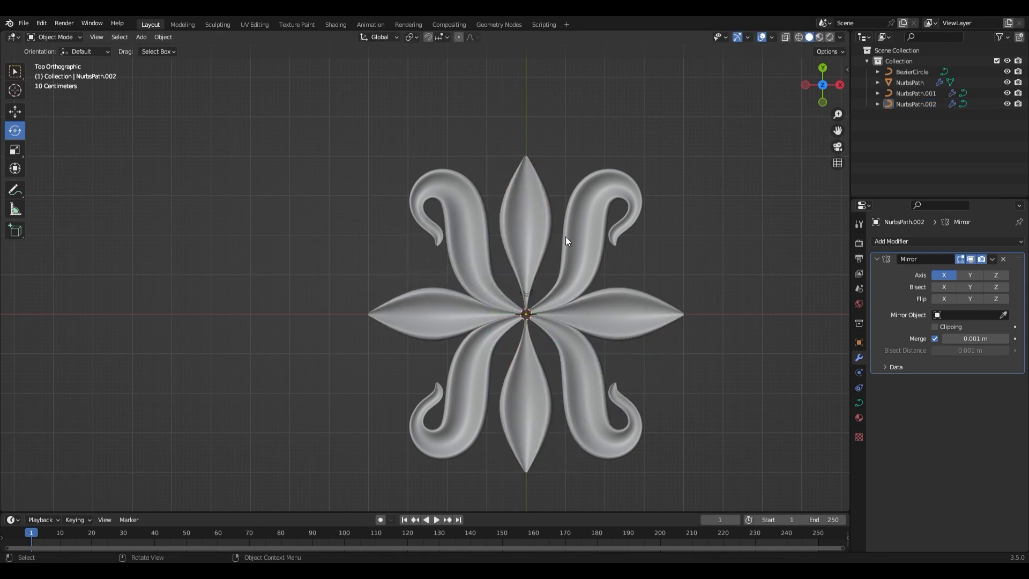
# In Edit Mode, move all control points of the vertical leaf more than 1.5 m outward along Y, away from the centre
pyautogui.click(525, 222)
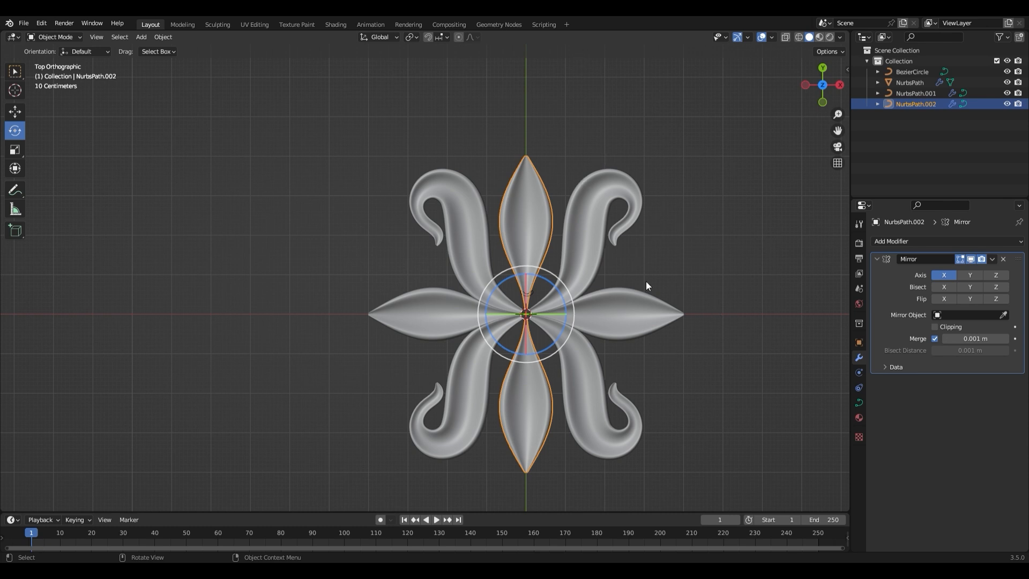
pyautogui.click(696, 245)
pyautogui.click(533, 216)
pyautogui.click(46, 37)
pyautogui.click(48, 50)
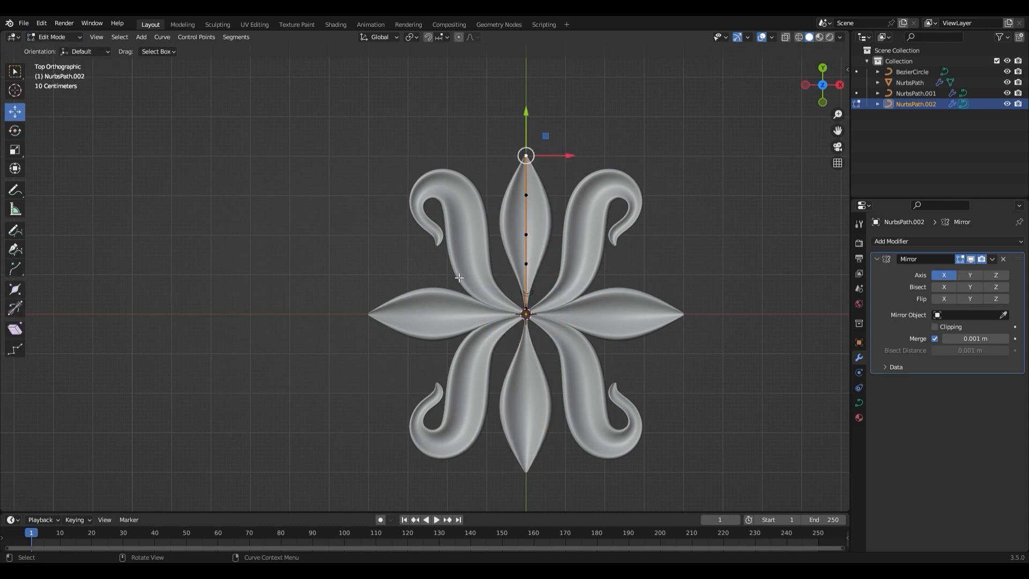
pyautogui.moveTo(477, 119); pyautogui.dragTo(567, 318)
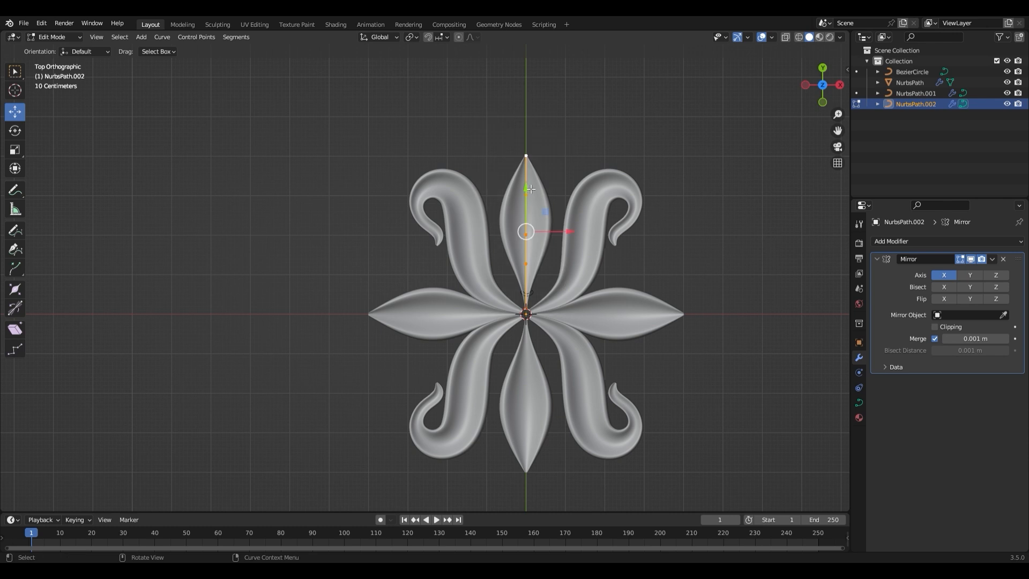
pyautogui.press('g')
pyautogui.press('y')
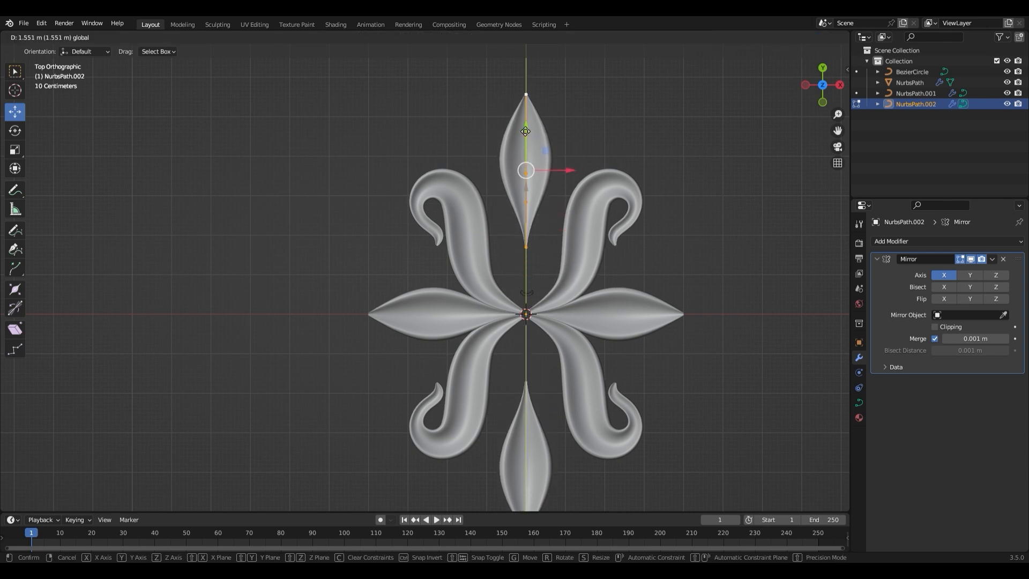
pyautogui.click(524, 125)
# Extrude the vertical leaf's inner end point three times down to the world centre to form a thin stem
pyautogui.click(526, 242)
pyautogui.press('e')
pyautogui.click(535, 231)
pyautogui.press('e')
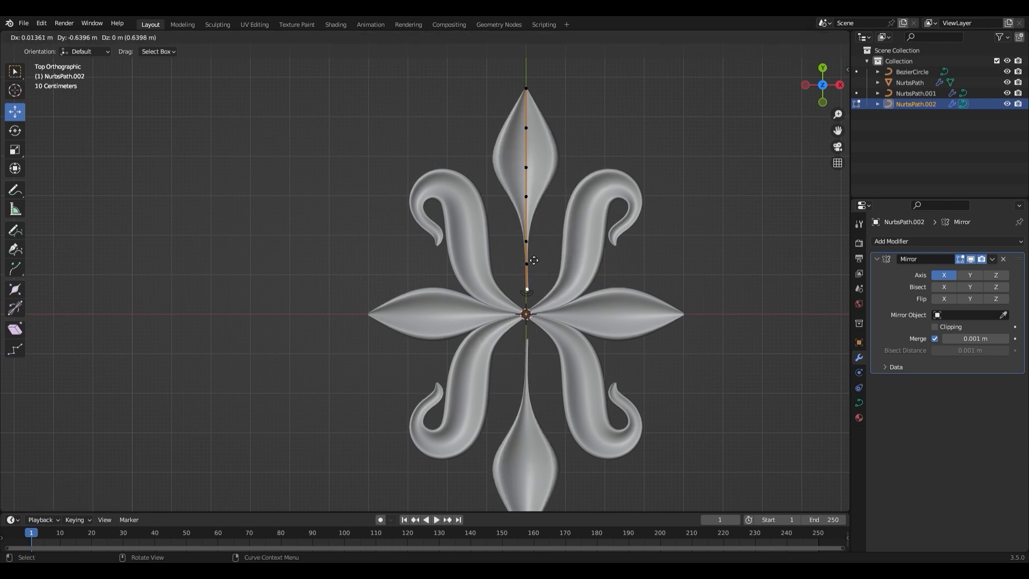
pyautogui.click(533, 263)
pyautogui.press('e')
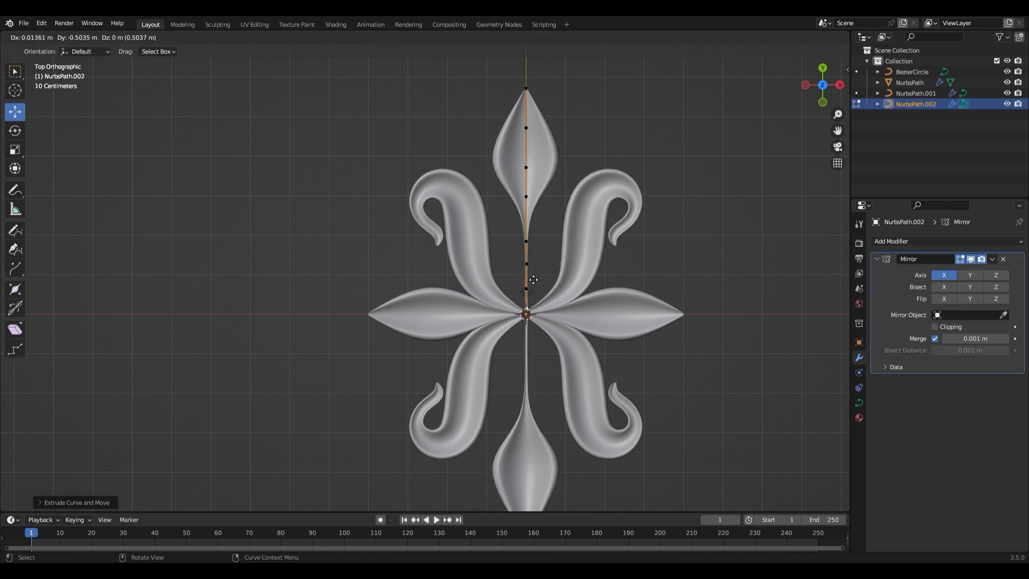
pyautogui.click(533, 279)
# Fatten the first extruded stem point into a wide bulge between the two curls
pyautogui.scroll(2, 562, 272)
pyautogui.click(605, 258)
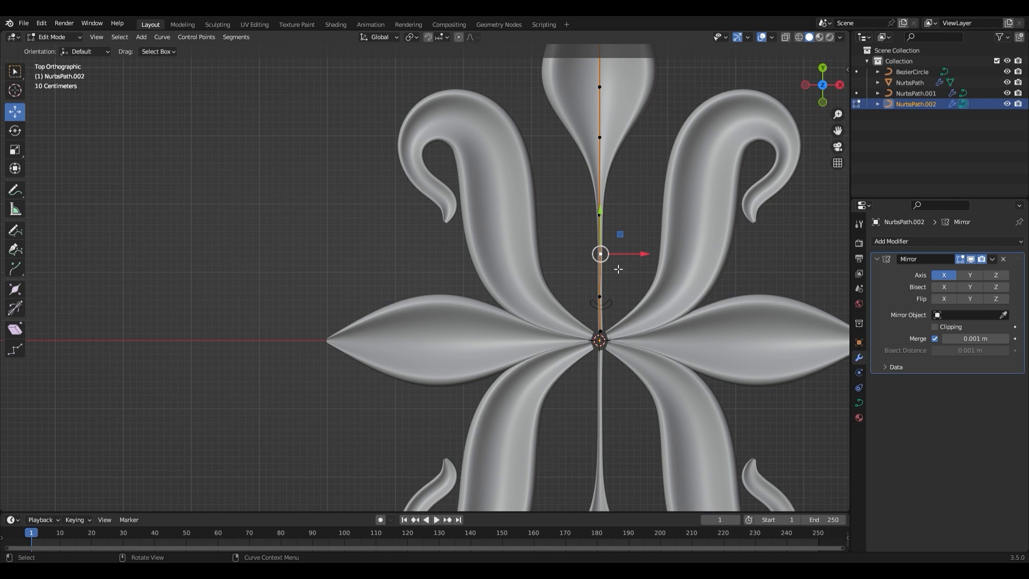
pyautogui.hotkey('alt', 's')
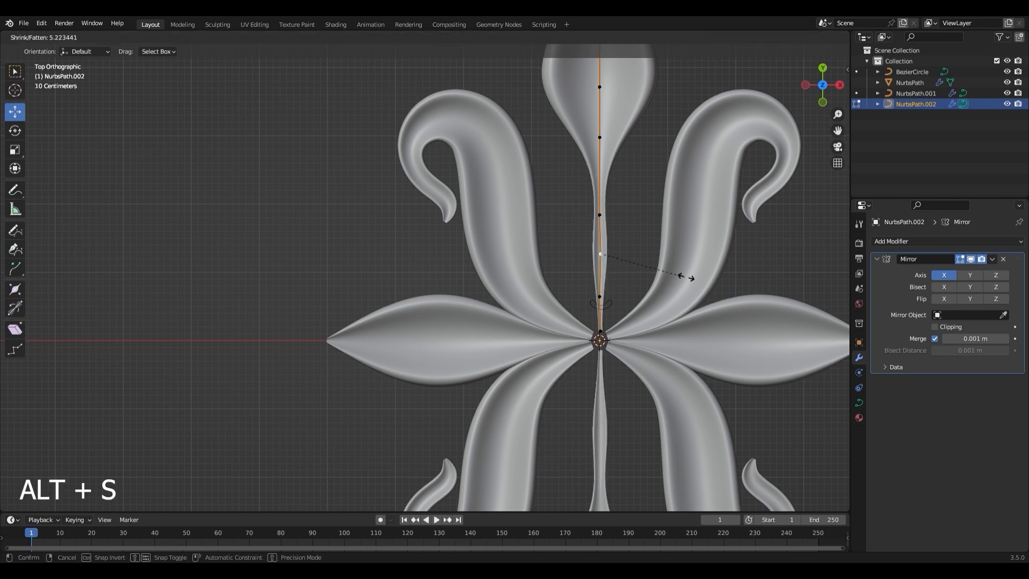
pyautogui.click(323, 490)
# Subdivide the stem segments on both sides of the bulge's control point
pyautogui.click(603, 218)
pyautogui.keyDown('shift'); pyautogui.click(605, 260); pyautogui.keyUp('shift')
pyautogui.rightClick(605, 268)
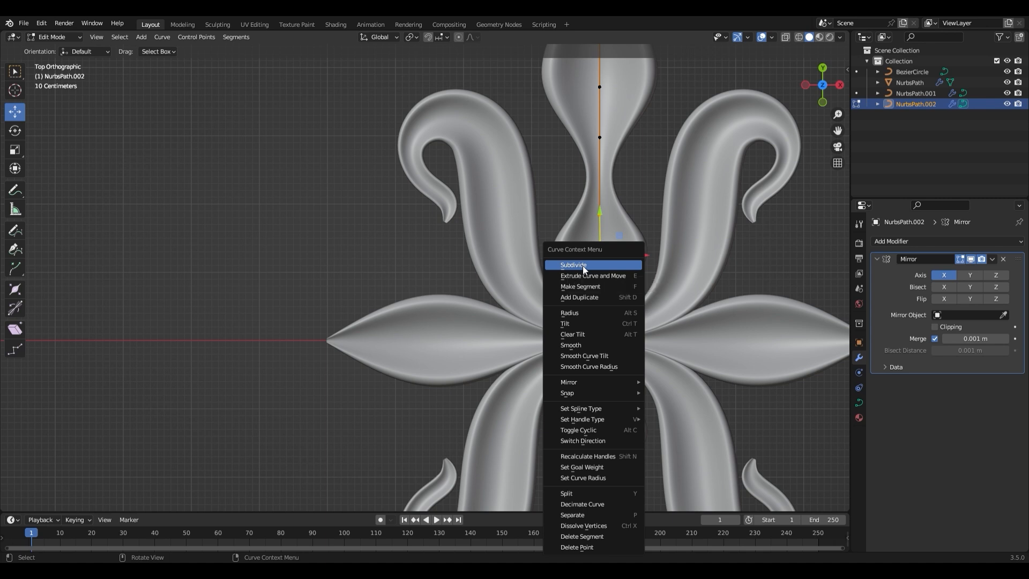
pyautogui.click(605, 265)
# Reduce the radius of the control point at the bulge's widest part
pyautogui.press('s')
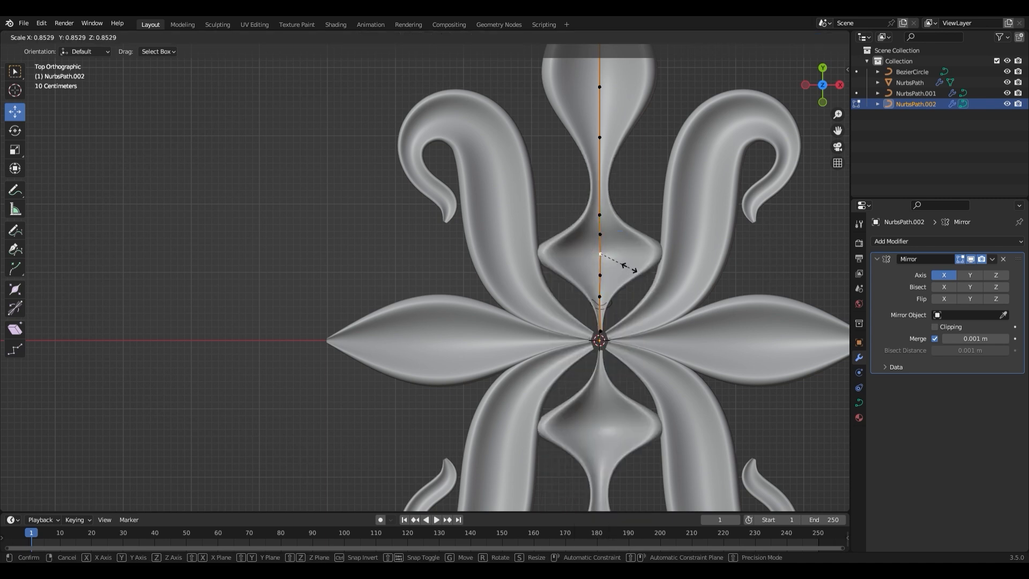
pyautogui.click(637, 277)
pyautogui.hotkey('alt', 's')
pyautogui.click(615, 261)
# Reduce the radius of the control point on the bulge's upper half and move the stem point above it farther up
pyautogui.click(606, 241)
pyautogui.hotkey('alt', 's')
pyautogui.click(622, 259)
pyautogui.moveTo(600, 215); pyautogui.dragTo(599, 200)
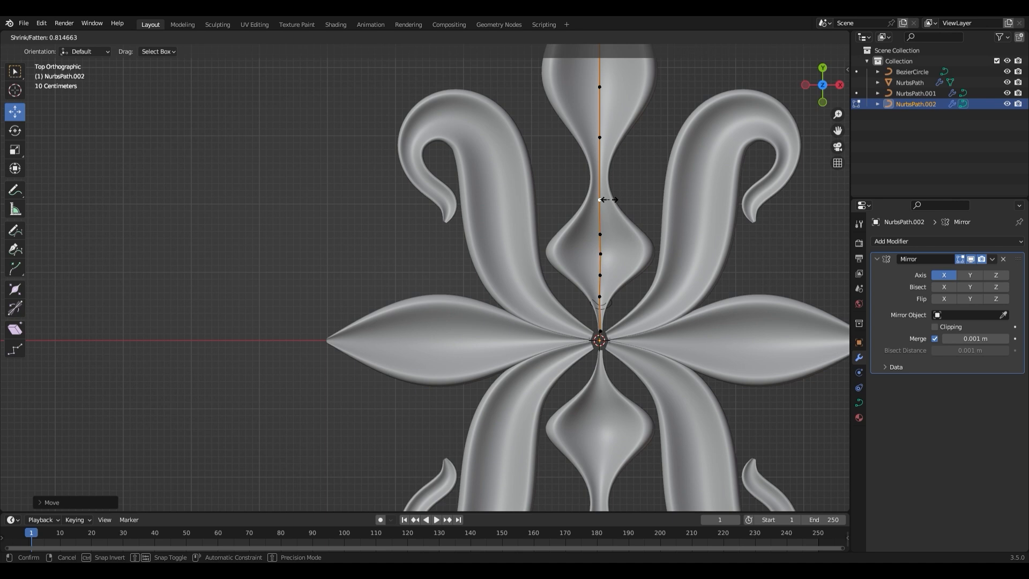
# Adjust the radii of the control points in the lower half of the bulge to soften its outline
pyautogui.click(603, 297)
pyautogui.hotkey('alt', 's')
pyautogui.click(398, 391)
pyautogui.click(606, 255)
pyautogui.hotkey('alt', 's')
pyautogui.click(615, 267)
pyautogui.click(601, 275)
pyautogui.press('s')
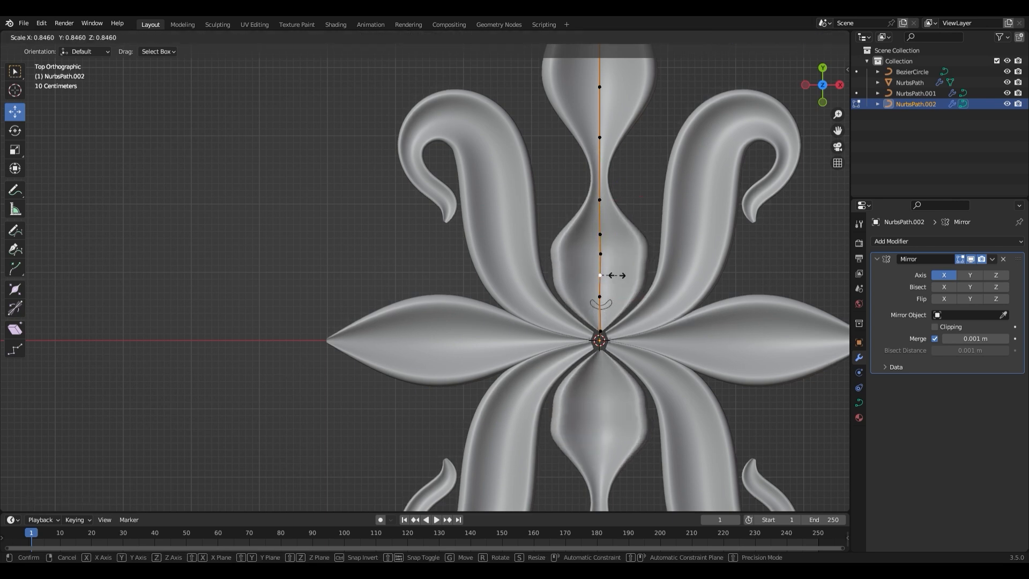
pyautogui.click(616, 275)
# Fine-tune the radii of the bulge's upper and lower control points for a smooth rounded drop shape
pyautogui.click(601, 234)
pyautogui.hotkey('alt', 's')
pyautogui.click(605, 280)
pyautogui.click(605, 280)
pyautogui.hotkey('alt', 's')
pyautogui.click(622, 281)
pyautogui.scroll(-4, 591, 394)
pyautogui.scroll(2, 530, 360)
pyautogui.scroll(-3, 539, 378)
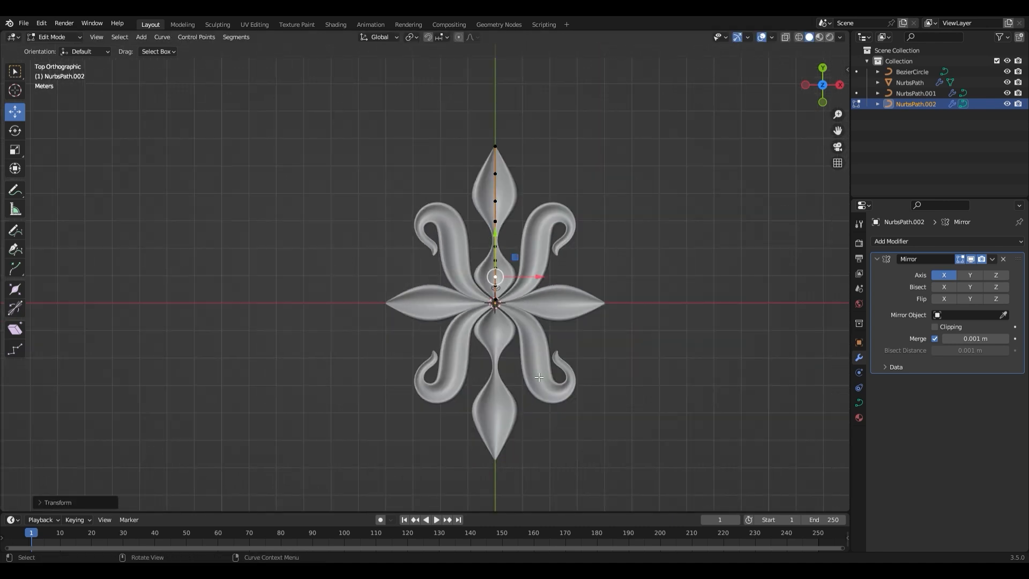
# Leave curve editing and convert the mirrored vertical leaves to a mesh
pyautogui.press('Tab')
pyautogui.rightClick(510, 188)
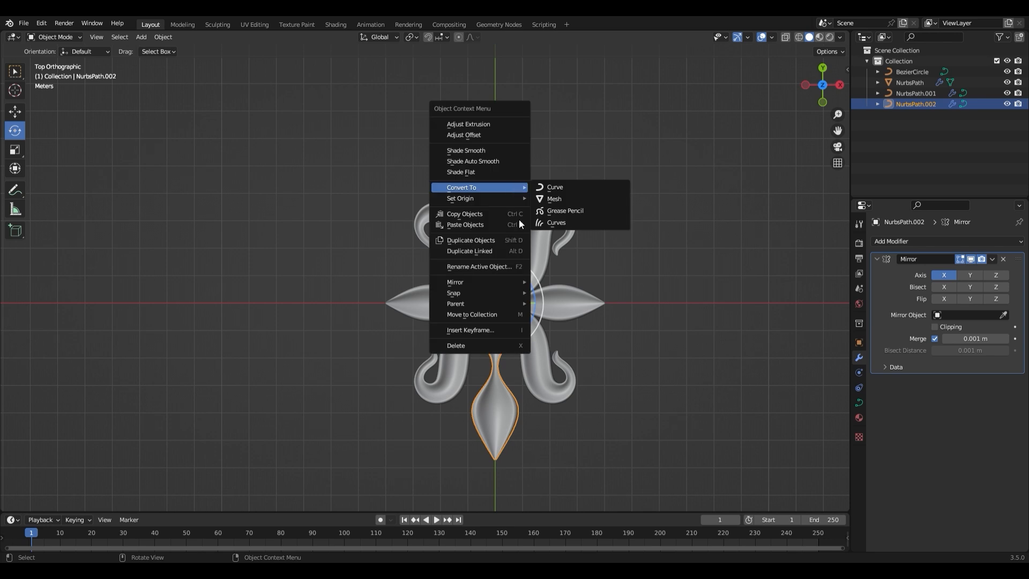
pyautogui.moveTo(516, 190)
pyautogui.click(568, 198)
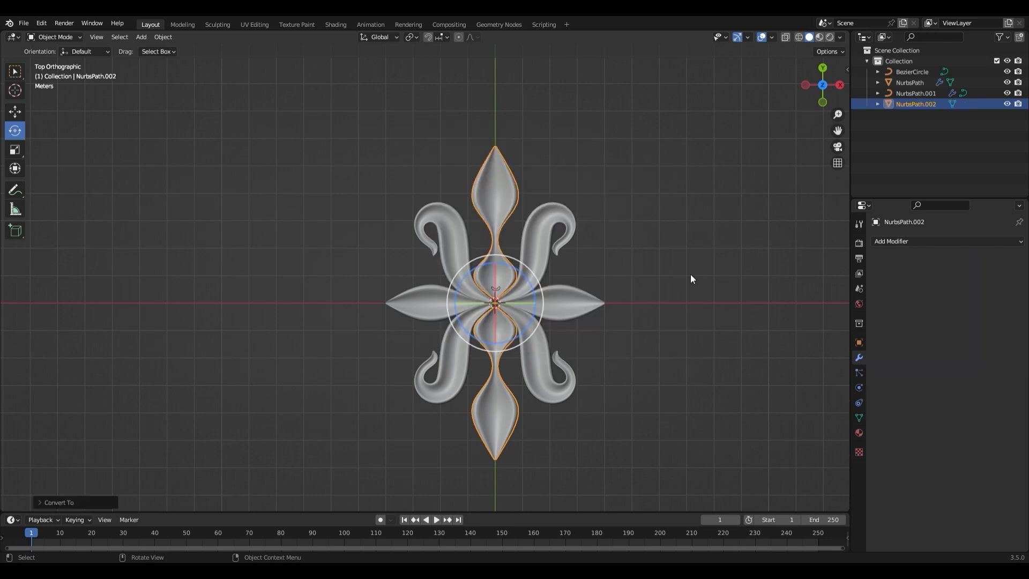
pyautogui.click(688, 290)
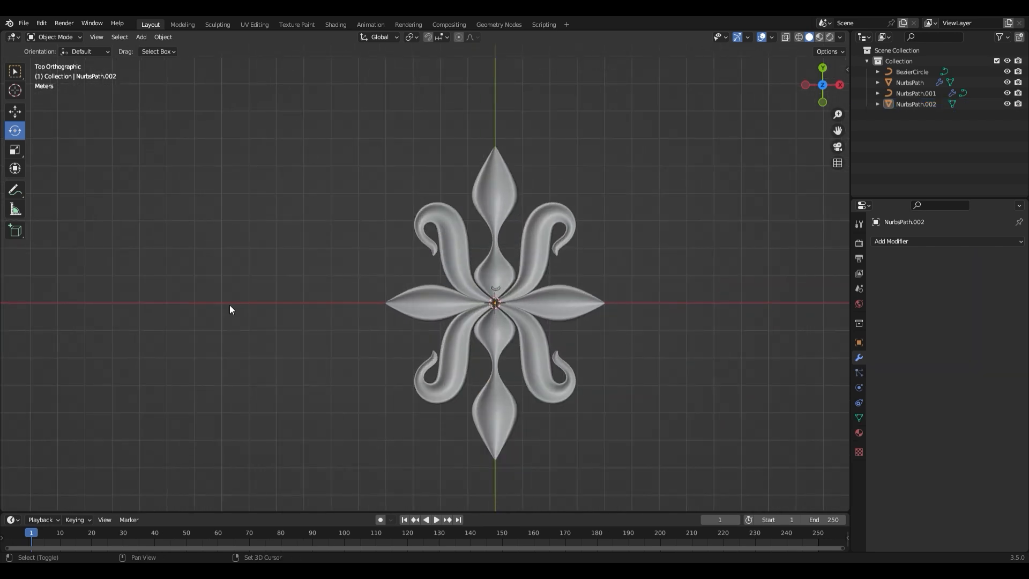
# Add a Bezier circle at the world centre and give it a round bevel depth
pyautogui.hotkey('shift', 'a')
pyautogui.moveTo(198, 304)
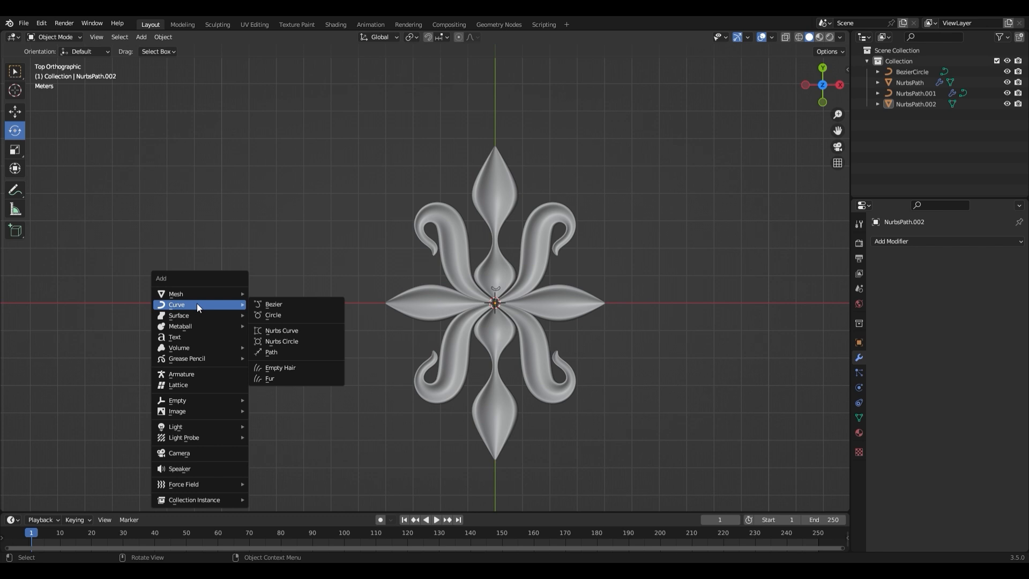
pyautogui.click(279, 316)
pyautogui.scroll(4, 571, 349)
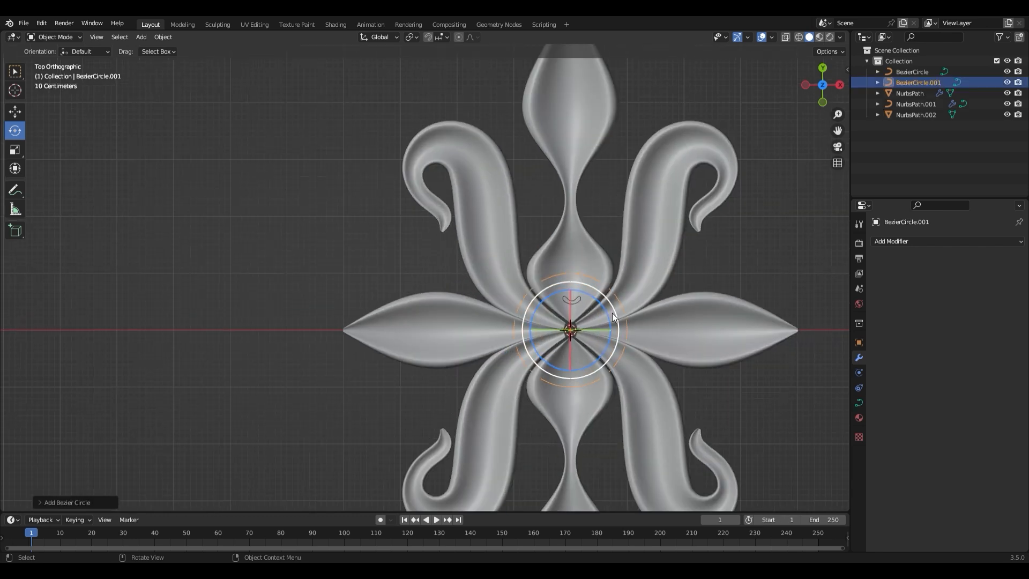
pyautogui.moveTo(699, 354); pyautogui.dragTo(673, 310, button='middle')
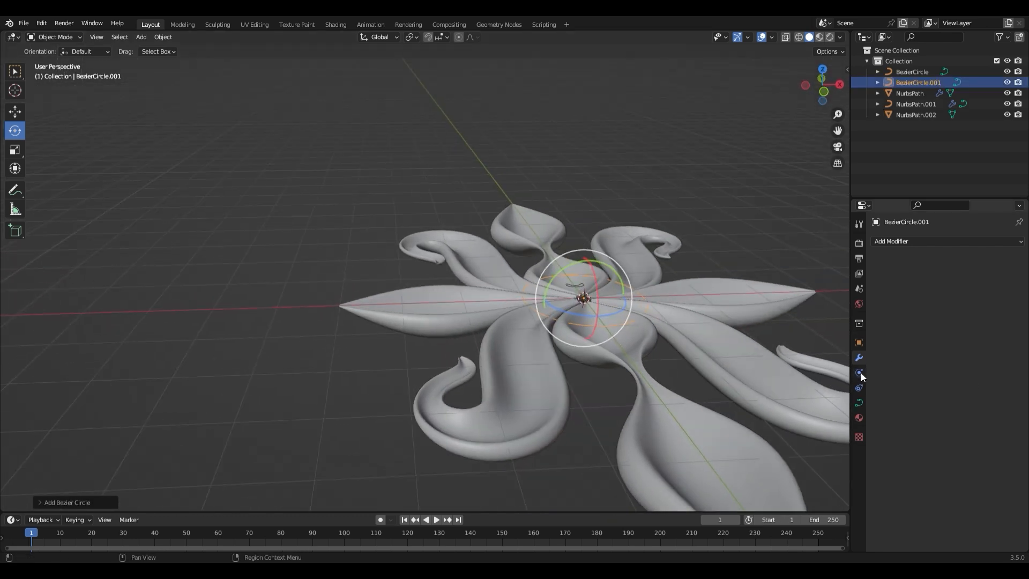
pyautogui.click(859, 403)
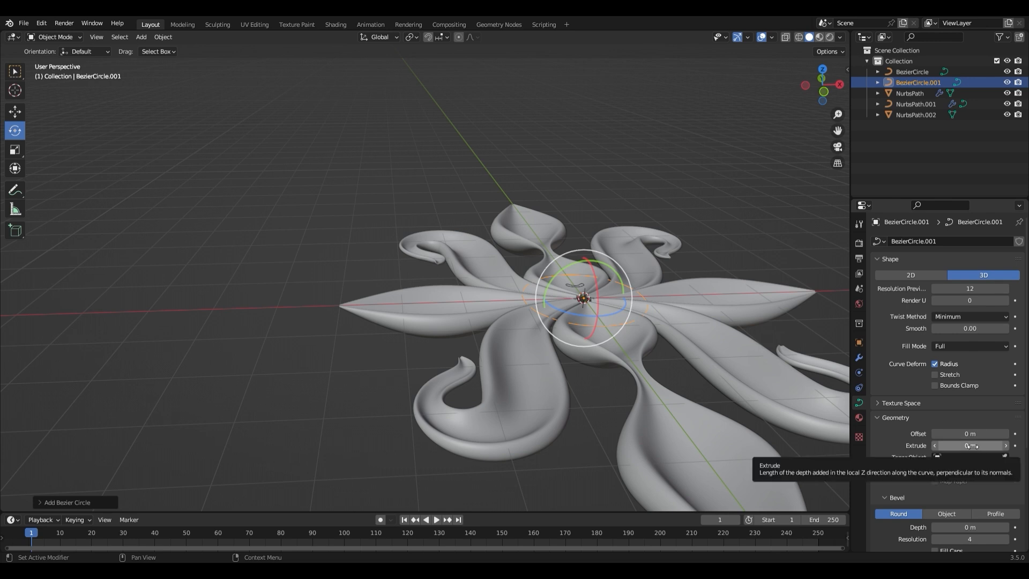
pyautogui.scroll(-2, 1028, 365)
pyautogui.scroll(-5, 1028, 365)
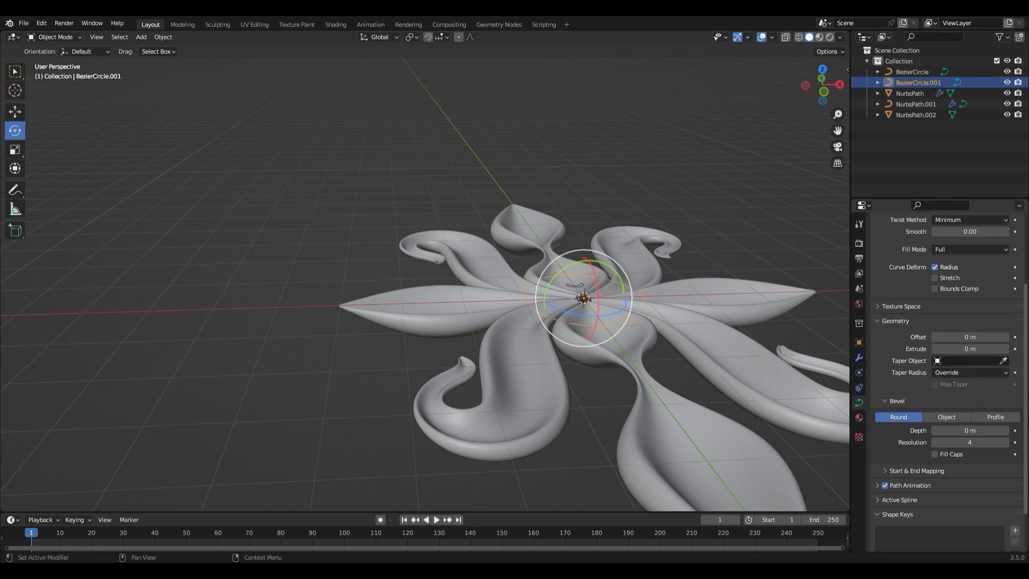
pyautogui.moveTo(960, 422); pyautogui.dragTo(978, 422)
# Scale the beveled circle down to a small ring around the ornament's centre
pyautogui.moveTo(787, 256); pyautogui.dragTo(589, 252, button='middle')
pyautogui.press('s')
pyautogui.click(568, 320)
pyautogui.scroll(5, 676, 306)
pyautogui.moveTo(568, 320); pyautogui.dragTo(472, 171, button='middle')
pyautogui.scroll(3, 497, 249)
pyautogui.scroll(2, 485, 186)
pyautogui.scroll(1, 497, 185)
pyautogui.press('s')
pyautogui.click(528, 166)
pyautogui.scroll(-5, 520, 169)
pyautogui.scroll(3, 499, 262)
# Convert the central ring to a mesh and resize it where the leaves and curls meet
pyautogui.rightClick(364, 169)
pyautogui.moveTo(408, 169)
pyautogui.click(452, 186)
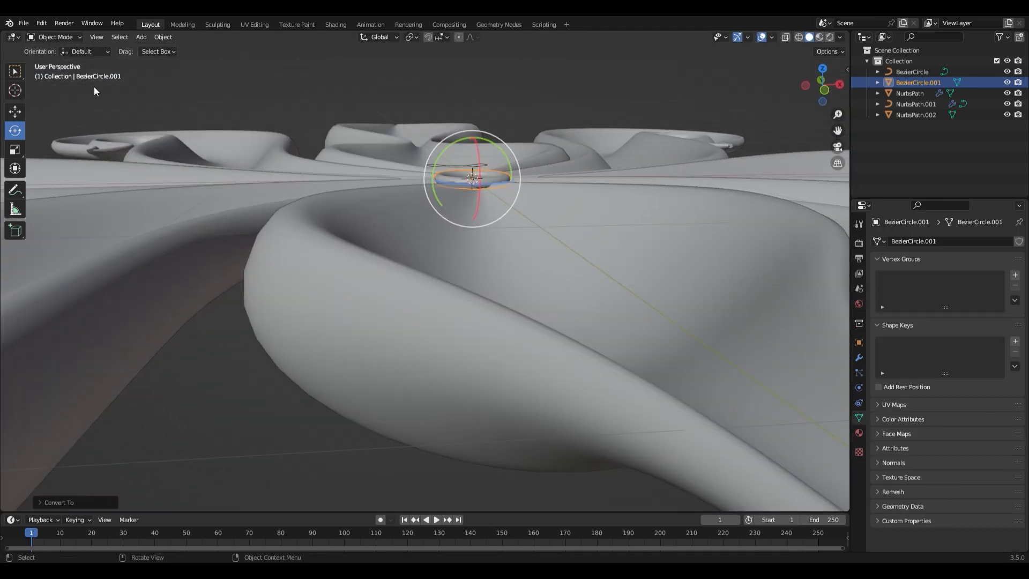
pyautogui.click(15, 150)
pyautogui.moveTo(472, 139); pyautogui.dragTo(477, 186, button='middle')
pyautogui.scroll(-5, 478, 224)
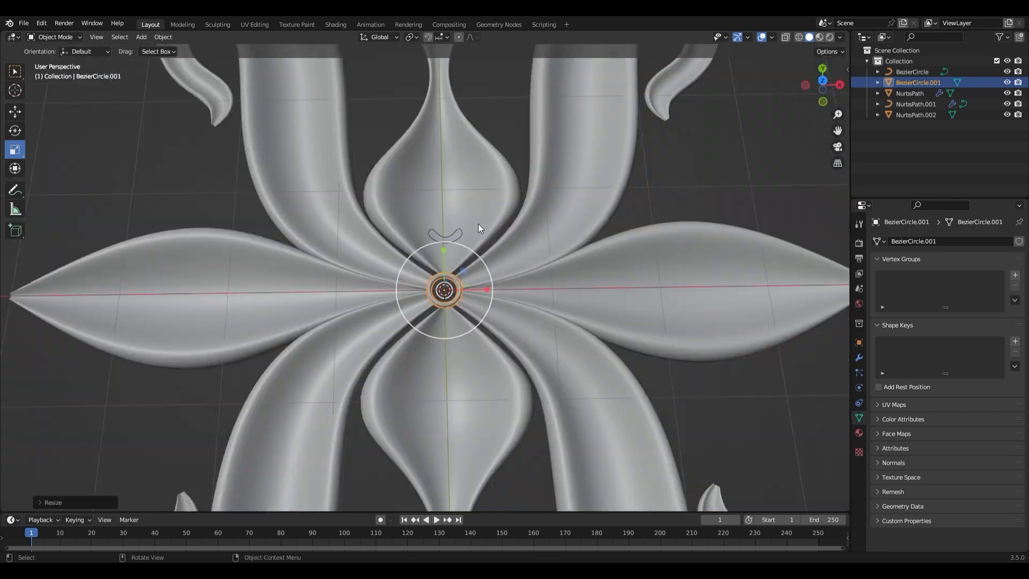
pyautogui.scroll(3, 600, 251)
pyautogui.moveTo(567, 247); pyautogui.dragTo(562, 254, button='middle')
pyautogui.scroll(-3, 561, 254)
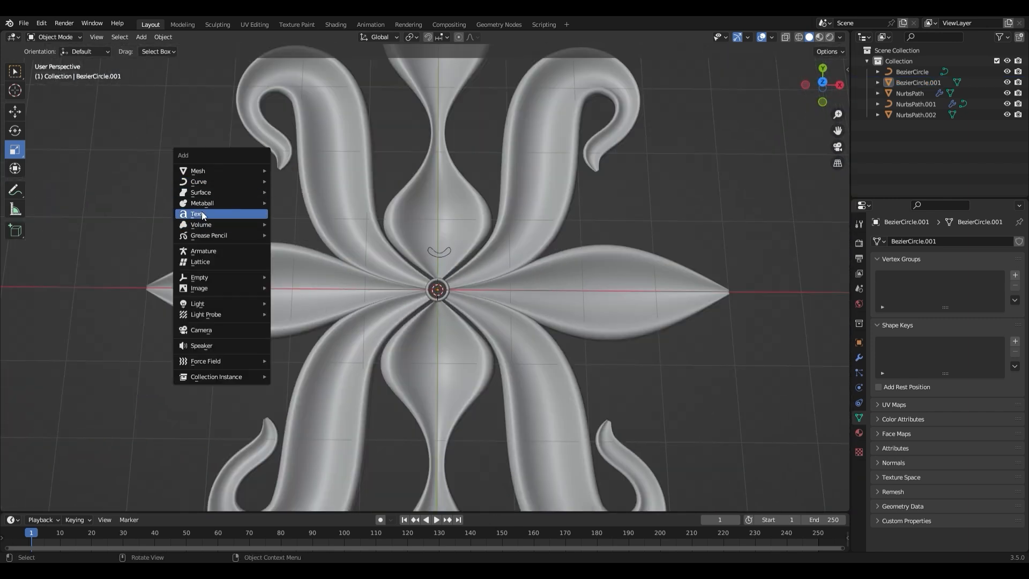
# Add a UV sphere at the ornament's centre and scale it down to a small ball over the ring
pyautogui.moveTo(210, 180)
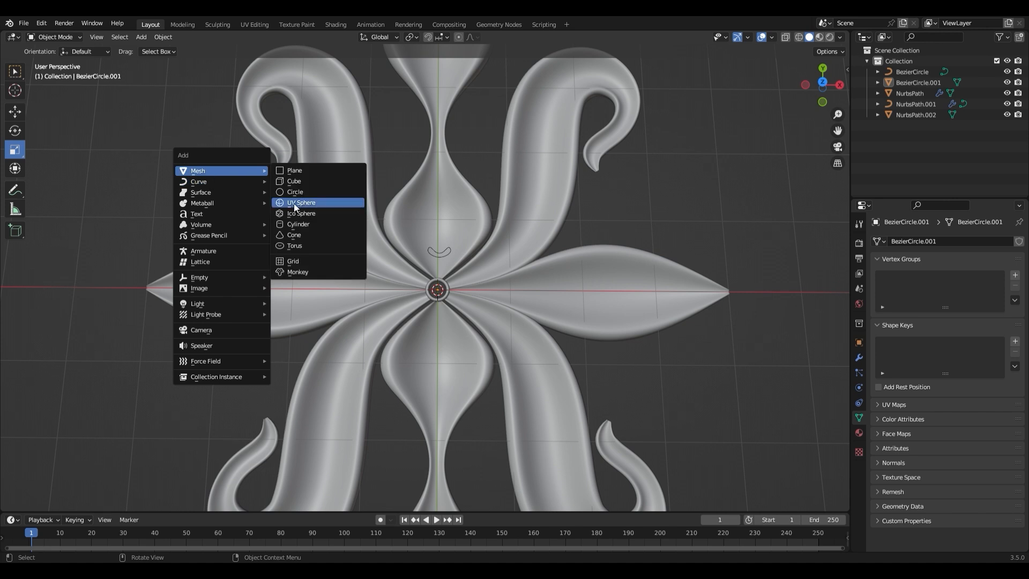
pyautogui.click(313, 203)
pyautogui.moveTo(488, 284); pyautogui.dragTo(485, 275, button='middle')
pyautogui.moveTo(444, 278)
pyautogui.mouseDown()
pyautogui.moveTo(421, 284)
pyautogui.moveTo(437, 274)
pyautogui.mouseUp()
pyautogui.press('KP_7')
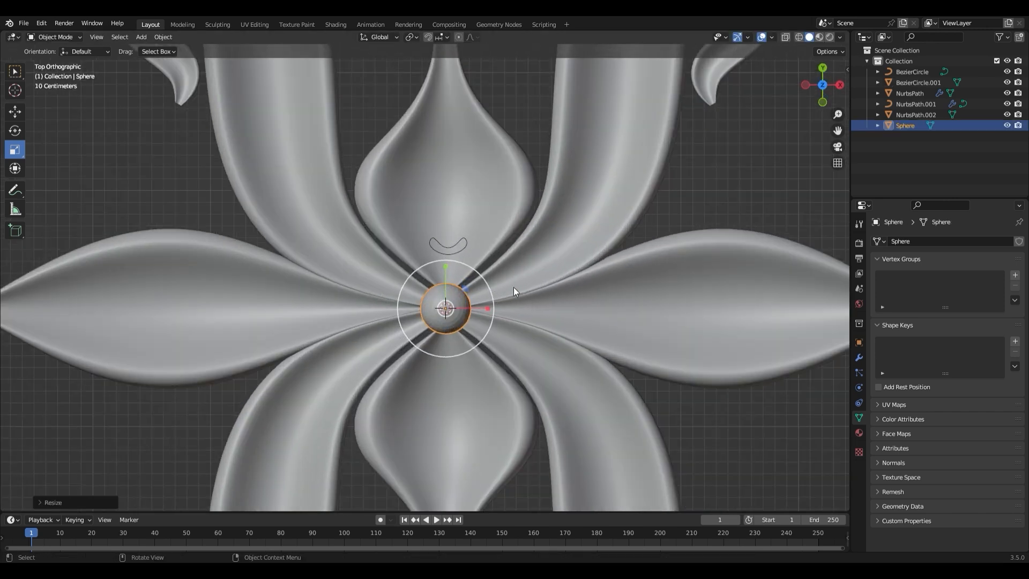
# Scale the sphere further, using wireframe display, so that it fits inside the central ring
pyautogui.hotkey('alt', 'z')
pyautogui.scroll(3, 499, 322)
pyautogui.hotkey('shift', 'z')
pyautogui.press('s')
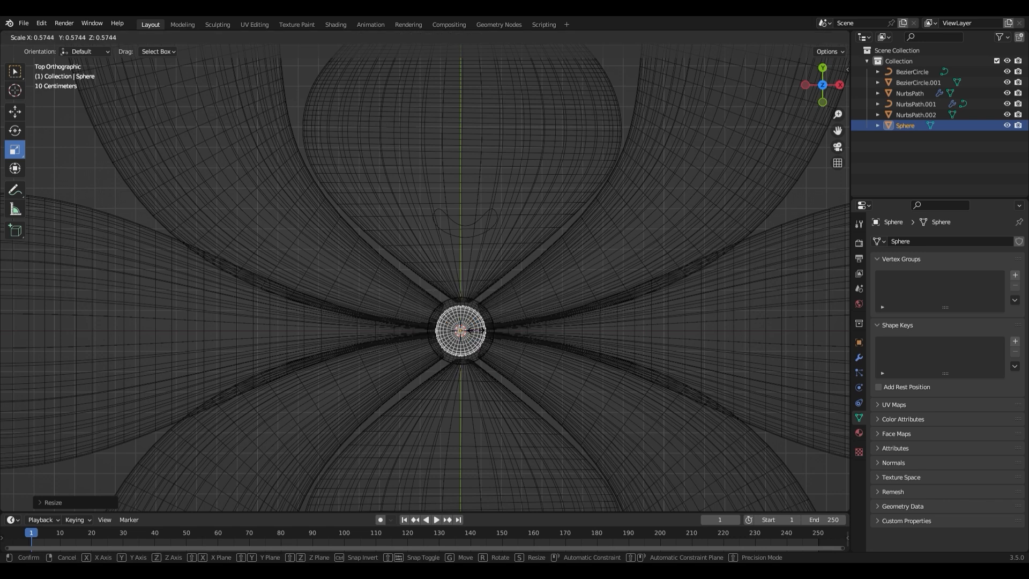
pyautogui.click(475, 331)
pyautogui.moveTo(504, 349)
pyautogui.mouseDown(button='middle')
pyautogui.moveTo(522, 287)
pyautogui.moveTo(501, 252)
pyautogui.mouseUp(button='middle')
pyautogui.hotkey('shift', 'z')
pyautogui.press('s')
pyautogui.click(496, 153)
pyautogui.scroll(-9, 498, 177)
pyautogui.moveTo(501, 209); pyautogui.dragTo(531, 258, button='middle')
pyautogui.scroll(-5, 536, 252)
pyautogui.click(680, 209)
# Try to join all the ornament parts into a single object
pyautogui.moveTo(459, 243); pyautogui.dragTo(454, 235, button='middle')
pyautogui.scroll(4, 455, 268)
pyautogui.scroll(-4, 457, 296)
pyautogui.moveTo(292, 131); pyautogui.dragTo(606, 464)
pyautogui.hotkey('ctrl', 'j')
pyautogui.hotkey('ctrl', 'z')
# Apply the Mirror modifier on the curls
pyautogui.click(474, 337)
pyautogui.click(860, 357)
pyautogui.click(993, 259)
pyautogui.click(946, 272)
# Try to apply the Mirror modifier on the horizontal leaves while they are still a curve
pyautogui.click(534, 284)
pyautogui.click(993, 259)
pyautogui.click(948, 272)
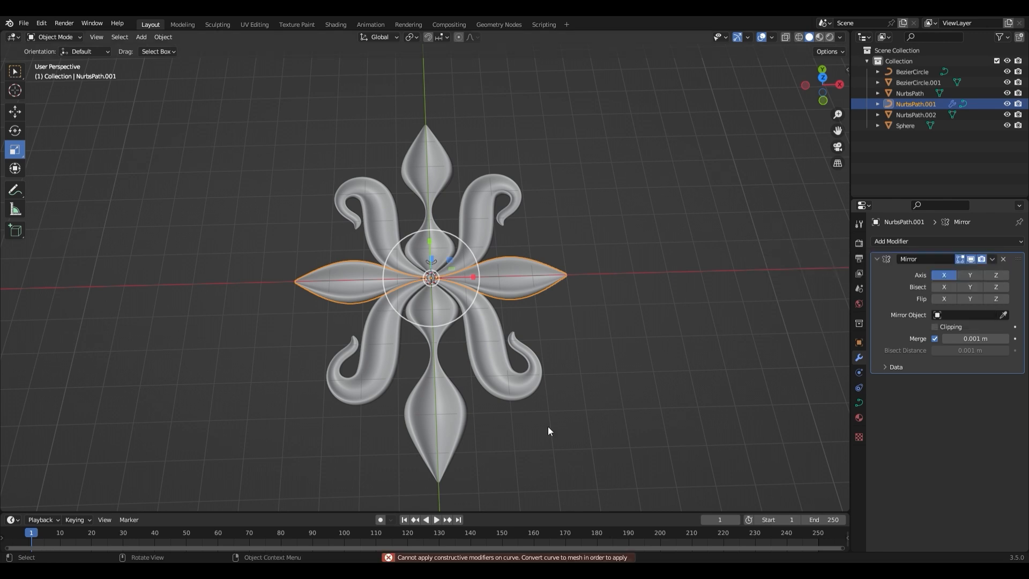
pyautogui.click(446, 417)
pyautogui.click(481, 339)
pyautogui.click(512, 287)
pyautogui.click(435, 161)
pyautogui.click(515, 273)
pyautogui.click(992, 259)
pyautogui.click(954, 270)
pyautogui.keyDown('shift'); pyautogui.click(523, 284); pyautogui.keyUp('shift')
pyautogui.keyDown('shift'); pyautogui.click(525, 287); pyautogui.keyUp('shift')
pyautogui.click(992, 260)
pyautogui.click(960, 270)
pyautogui.click(582, 307)
# Convert the mirrored horizontal leaves from a curve to a mesh
pyautogui.click(540, 286)
pyautogui.rightClick(489, 254)
pyautogui.moveTo(504, 292)
pyautogui.click(572, 303)
# Join the curls, horizontal leaves and vertical leaves into one mesh object
pyautogui.click(487, 323)
pyautogui.keyDown('shift'); pyautogui.click(501, 284); pyautogui.keyUp('shift')
pyautogui.keyDown('shift'); pyautogui.click(440, 179); pyautogui.keyUp('shift')
pyautogui.hotkey('ctrl', 'j')
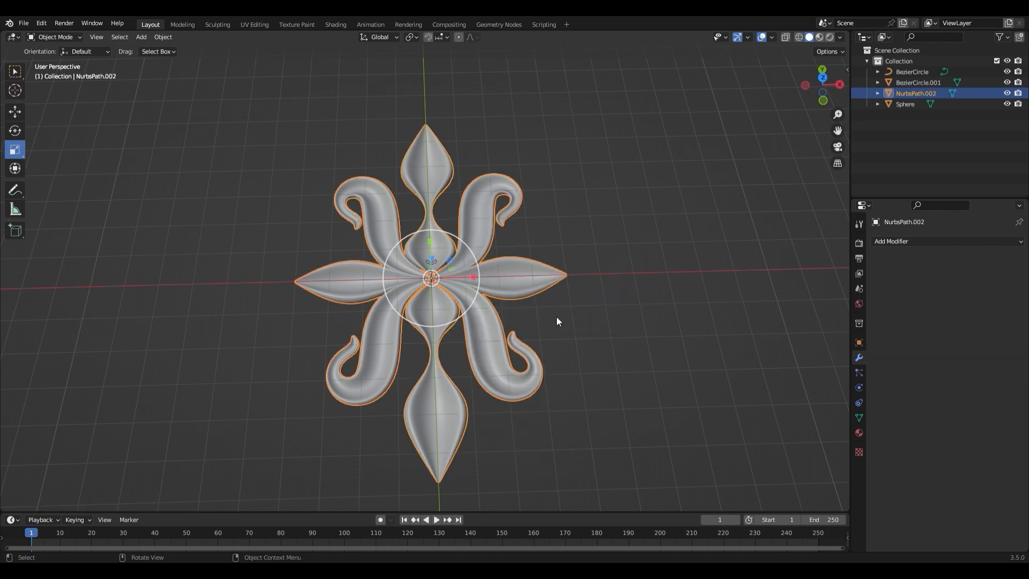
# Join the combined leaves and curls with the central ring
pyautogui.scroll(10, 556, 317)
pyautogui.click(770, 151)
pyautogui.scroll(5, 543, 287)
pyautogui.click(543, 286)
pyautogui.hotkey('ctrl', 'j')
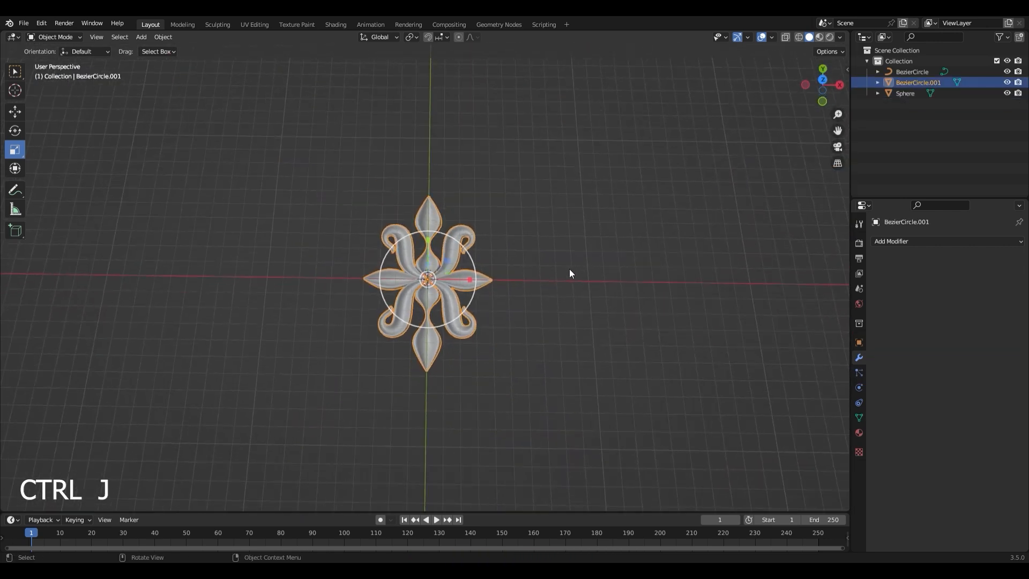
# Duplicate the joined ornament along the X axis so that its leaf tip meets the original's
pyautogui.click(40, 115)
pyautogui.click(15, 111)
pyautogui.click(467, 283)
pyautogui.hotkey('shift', 'd')
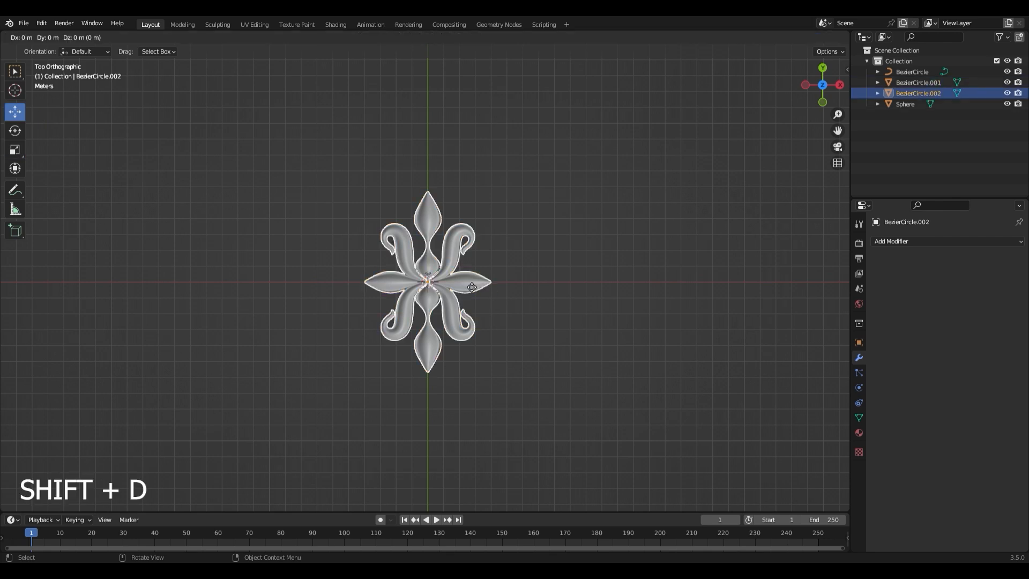
pyautogui.press('x')
pyautogui.click(595, 300)
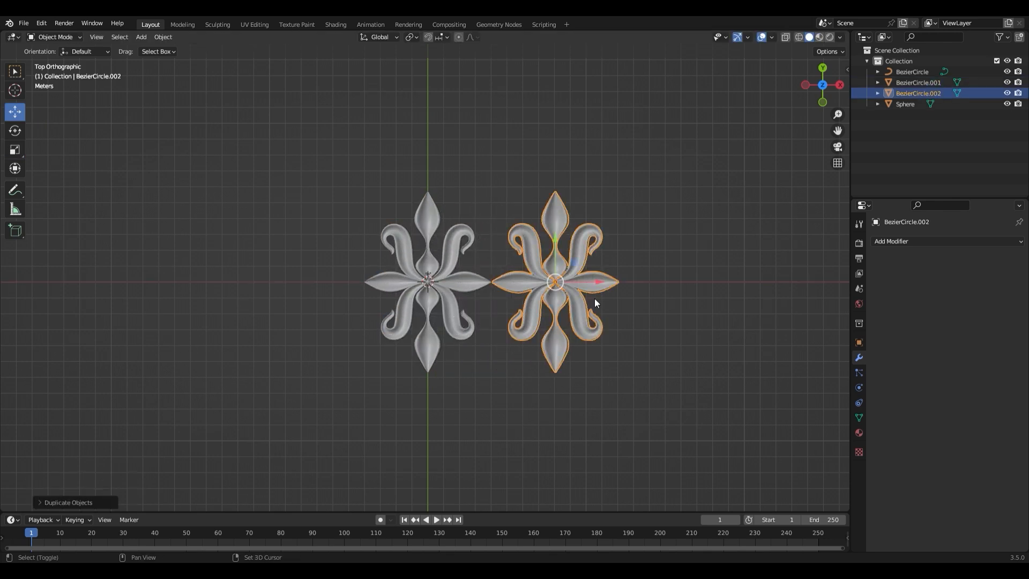
# Repeat the duplication three times to form a row of five ornaments along the X axis
pyautogui.hotkey('shift', 'r')
pyautogui.hotkey('shift', 'r')
pyautogui.hotkey('shift', 'r')
pyautogui.scroll(-5, 657, 346)
pyautogui.keyDown('shift'); pyautogui.moveTo(658, 346); pyautogui.dragTo(491, 328, button='middle'); pyautogui.keyUp('shift')
pyautogui.scroll(4, 491, 328)
pyautogui.click(359, 302)
pyautogui.moveTo(359, 301); pyautogui.dragTo(562, 356, button='middle')
pyautogui.press('KP_7')
pyautogui.scroll(2, 592, 350)
pyautogui.scroll(-1, 593, 349)
pyautogui.scroll(1, 561, 370)
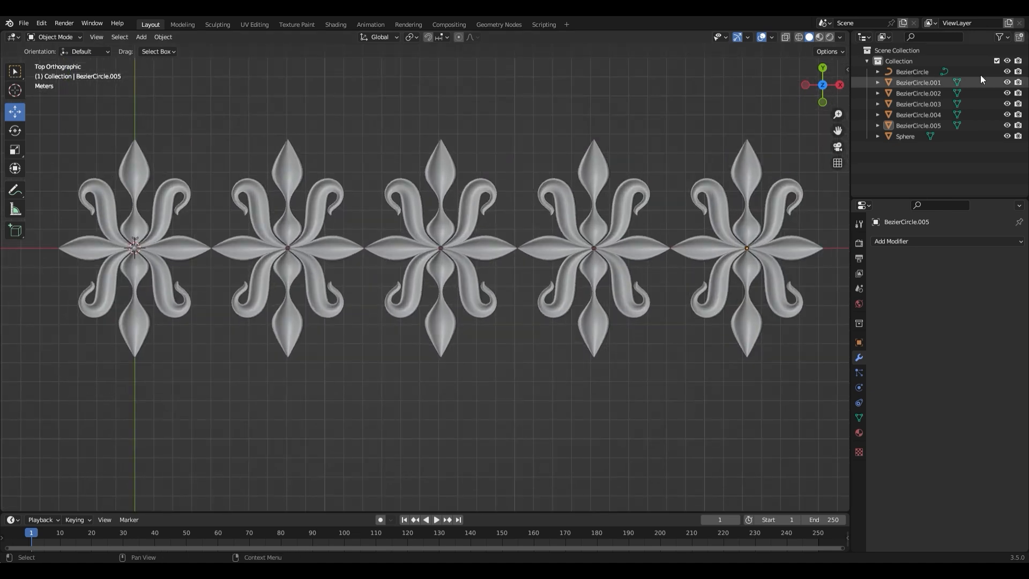